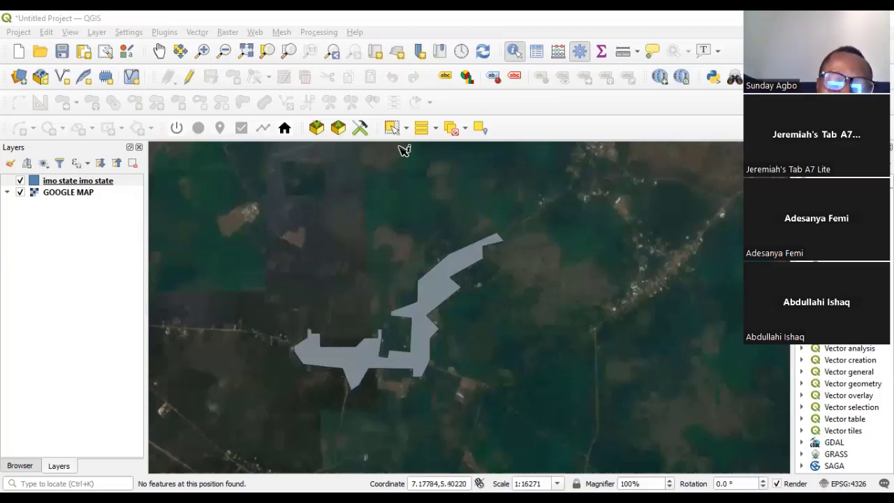
Select the imo state layer, zoom in and out on the polygon, and activate Identify Features.
left_click(73, 182)
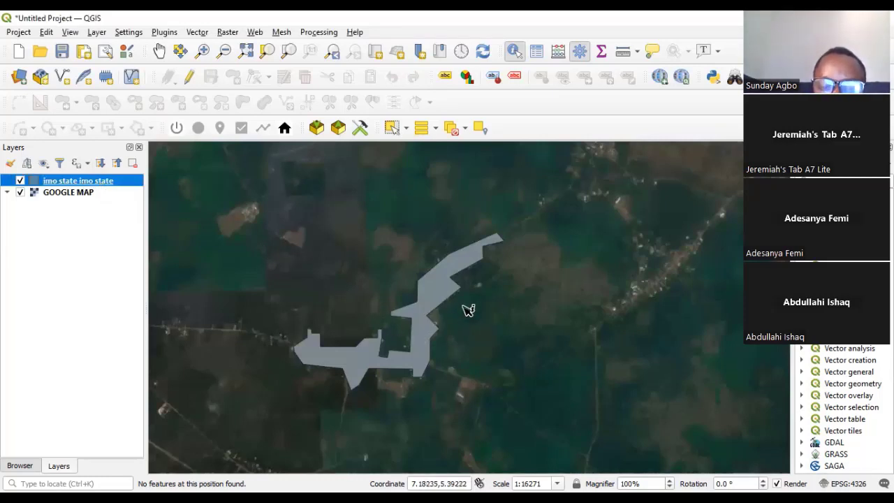
scroll(407, 314, "up", 2)
scroll(445, 313, "down", 2)
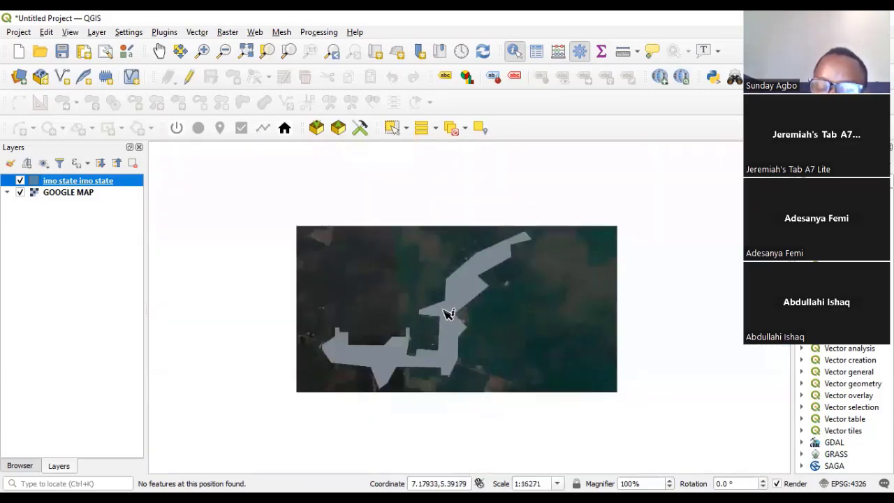
scroll(449, 353, "up", 1)
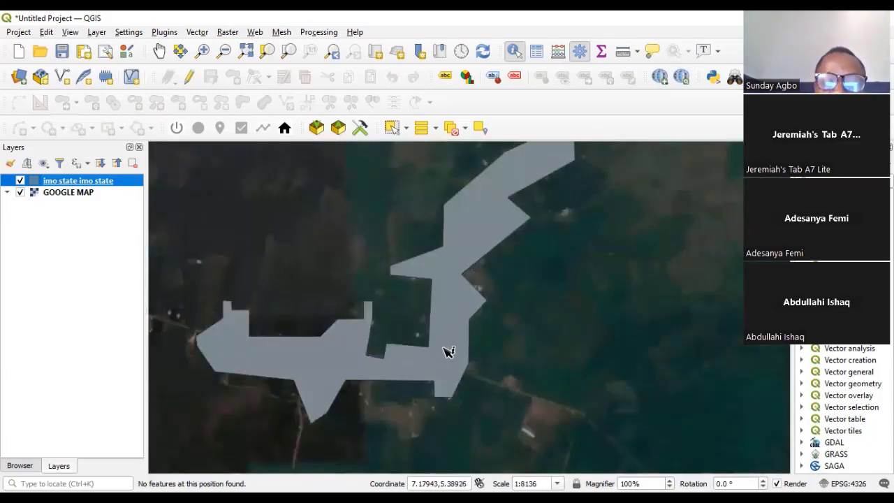
scroll(449, 353, "down", 1)
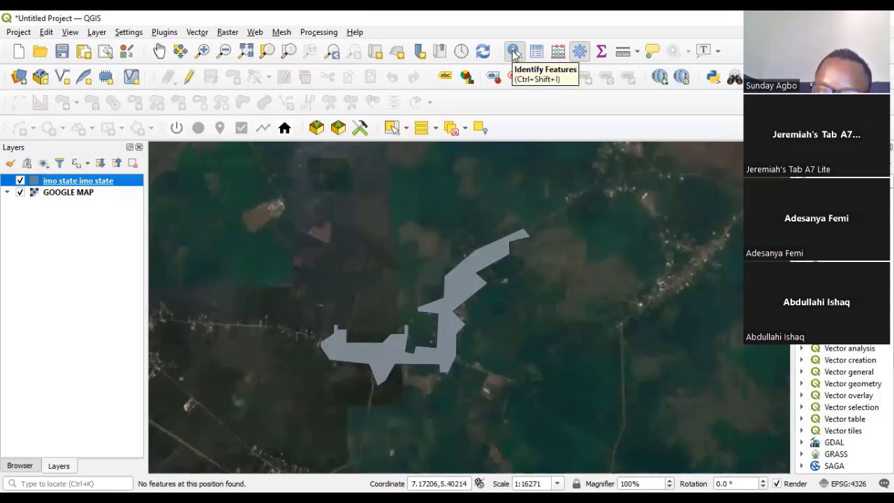
left_click(515, 53)
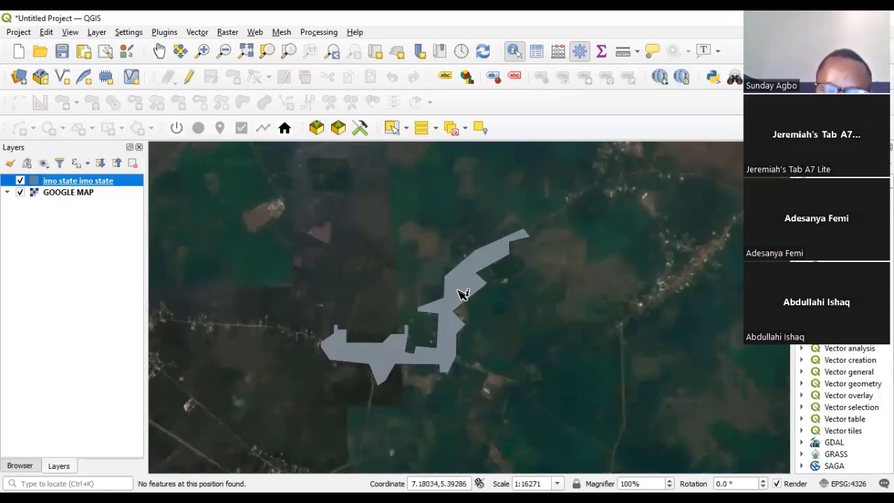
Identify the imo state polygon to show its attributes (Name 'imo land') and move the form higher.
left_click(487, 274)
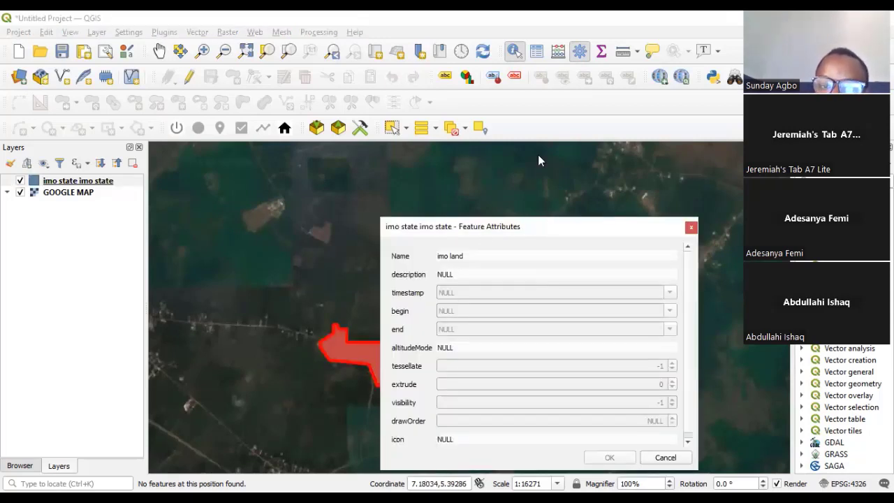
left_click_drag(548, 225, 538, 155)
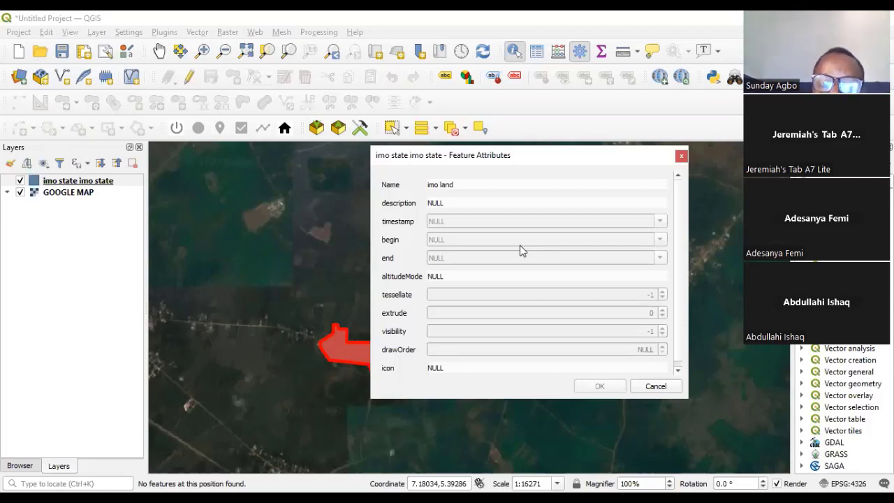
key("Escape")
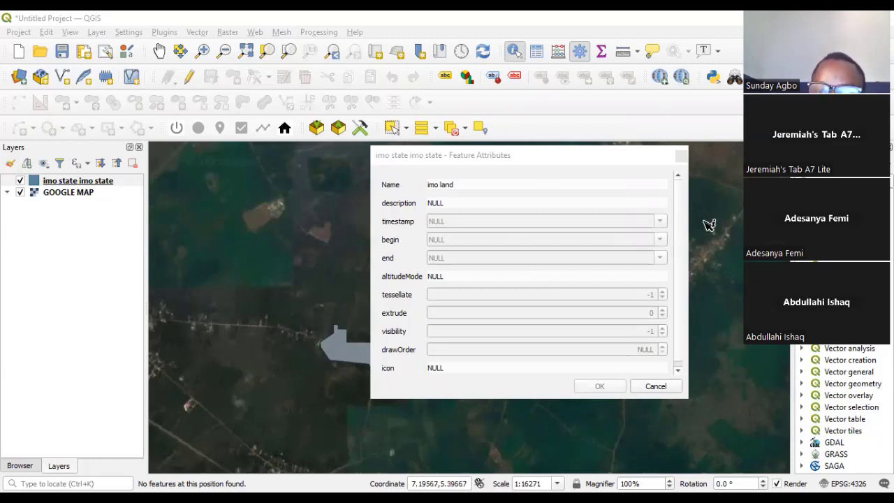
scroll(676, 253, "down", 1)
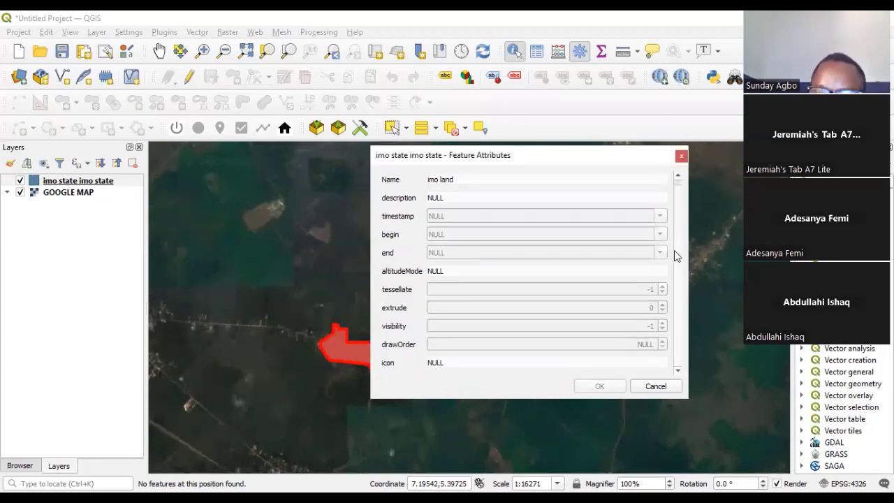
scroll(675, 253, "up", 1)
scroll(681, 264, "down", 1)
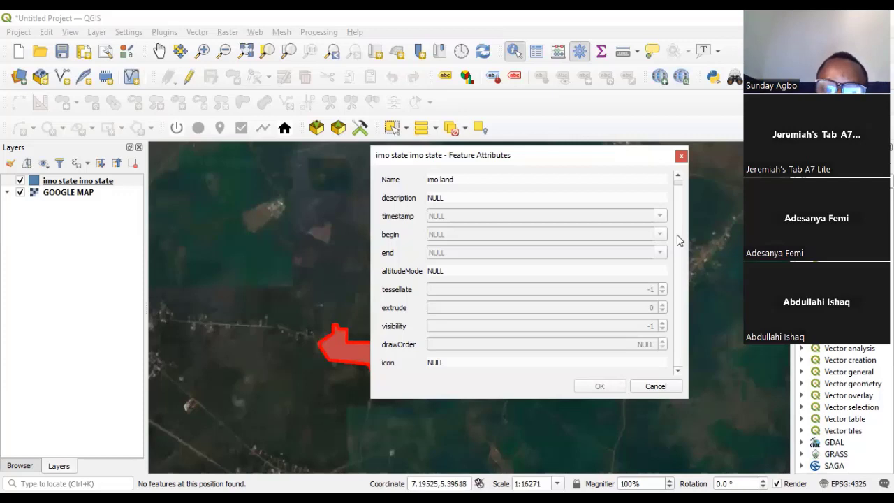
left_click(344, 257)
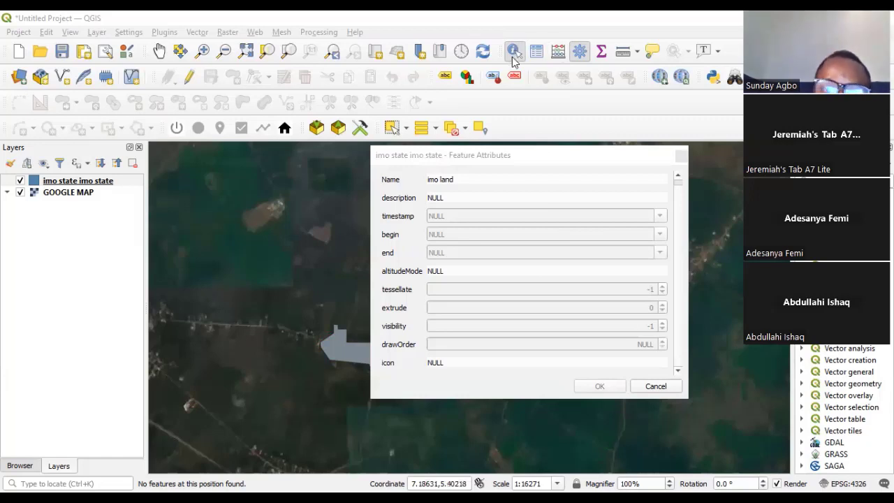
Close the 'imo land' Feature Attributes dialog.
left_click(682, 156)
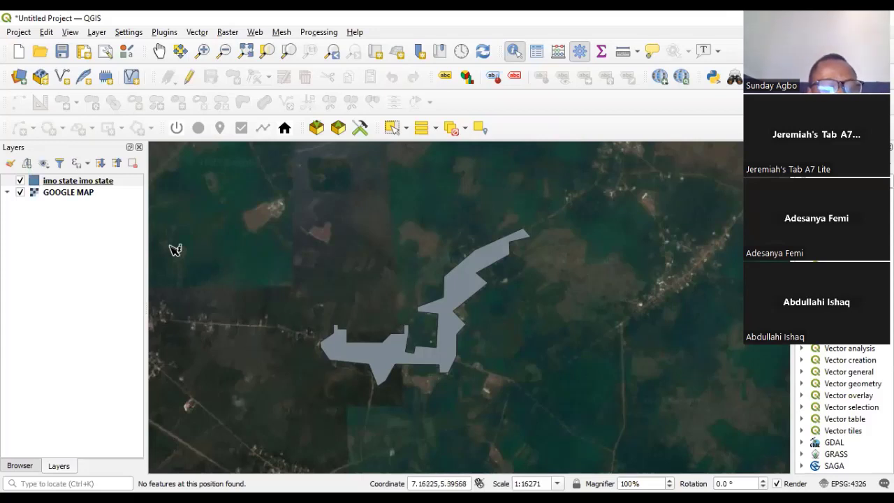
Show the imo state layer's Information page: LIBKML, Polygon, EPSG:4326, 1 feature.
left_click(91, 182)
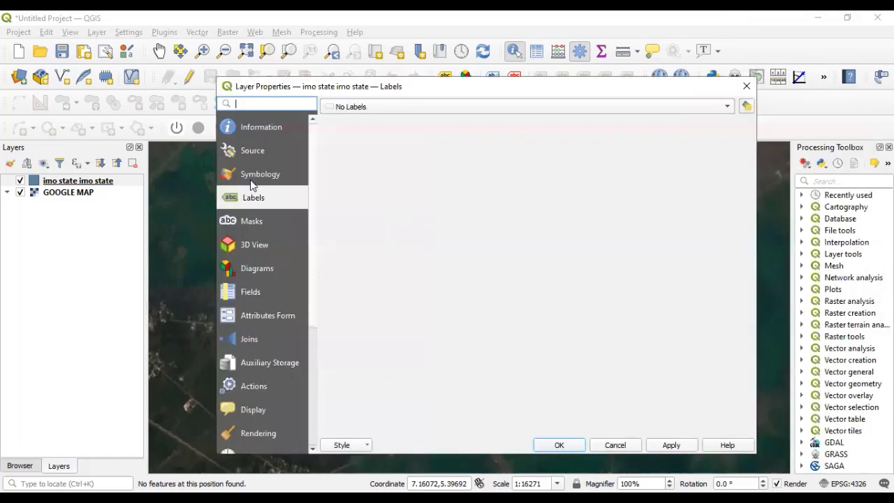
left_click(265, 127)
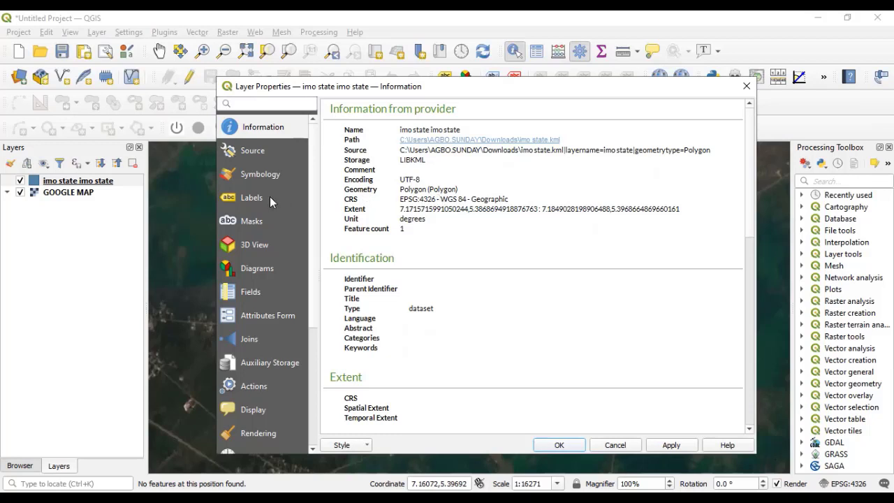
Move from Source to Symbology and select the imo state layer's Simple Fill symbol layer.
left_click(256, 150)
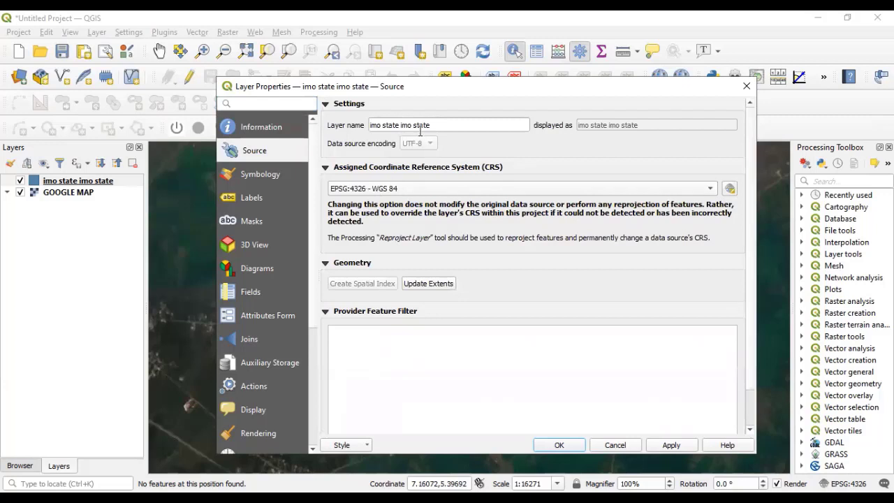
left_click(256, 176)
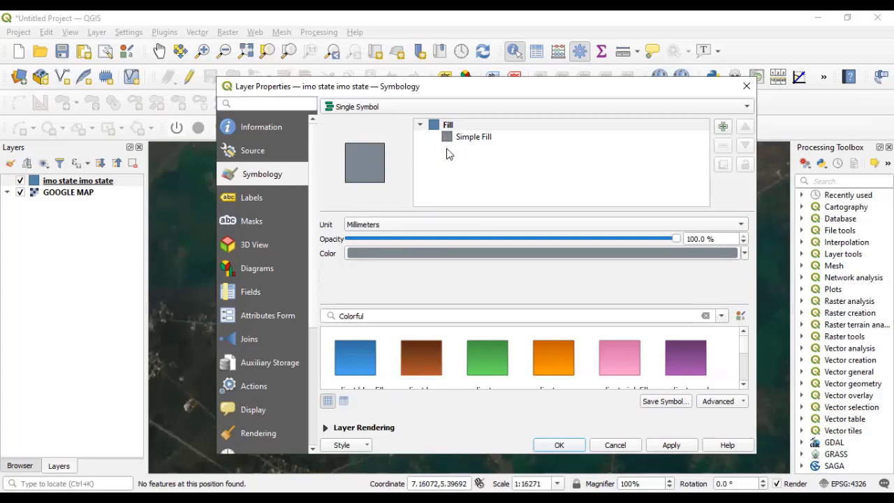
left_click(461, 138)
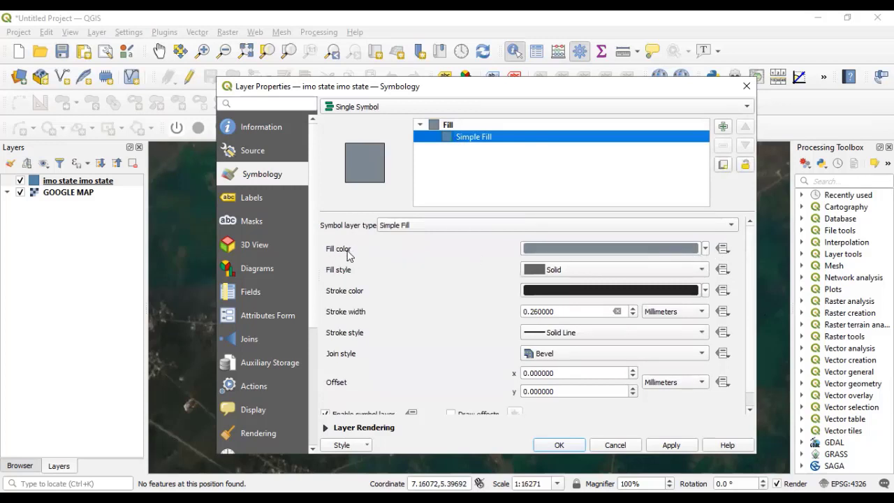
Change the imo state Simple Fill colour from grey to blue and apply it.
left_click(706, 249)
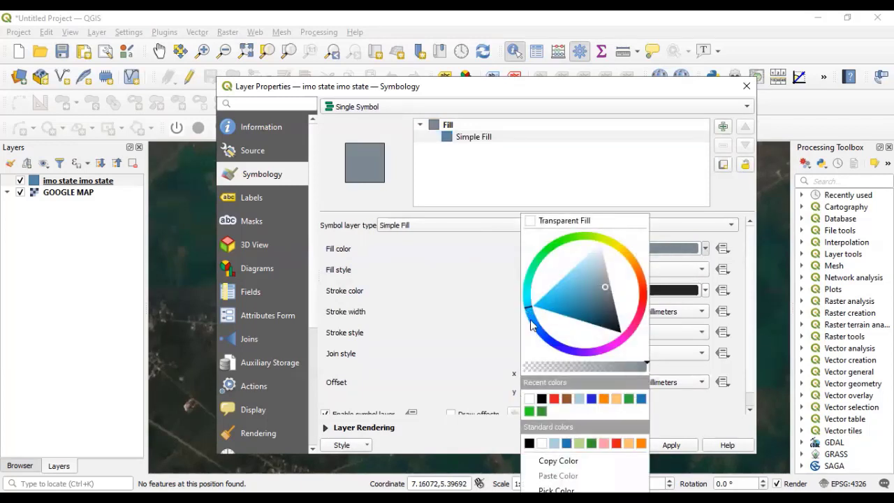
left_click(591, 400)
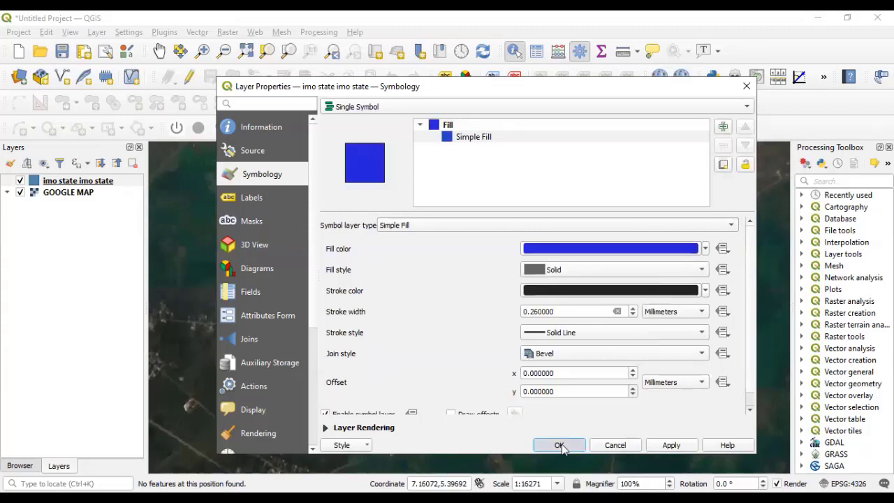
left_click(559, 446)
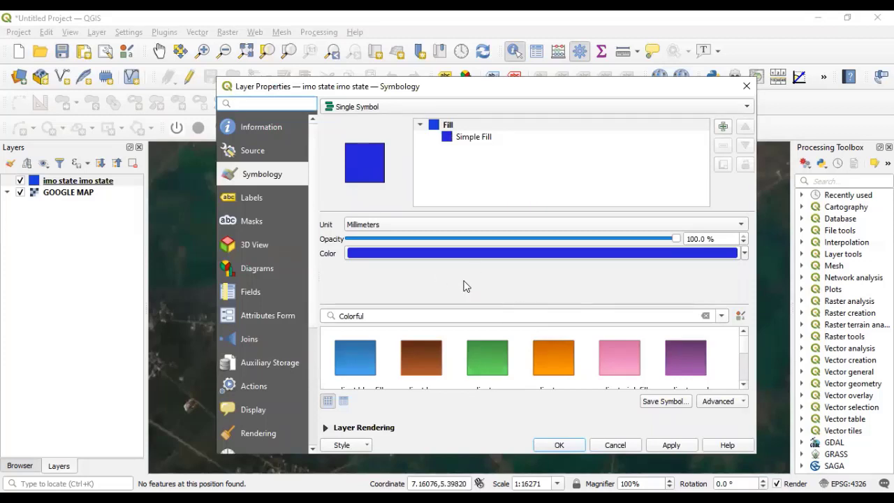
Set the imo state Simple Fill colour to Transparent Fill.
left_click(469, 138)
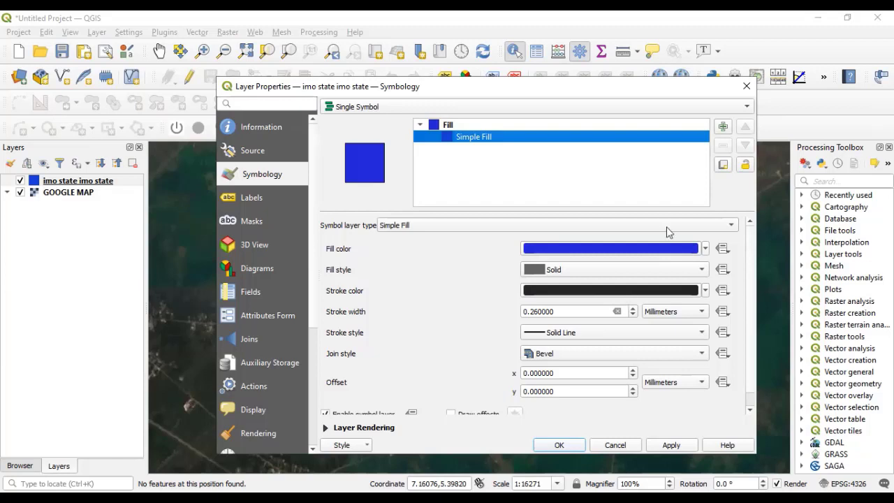
left_click(705, 249)
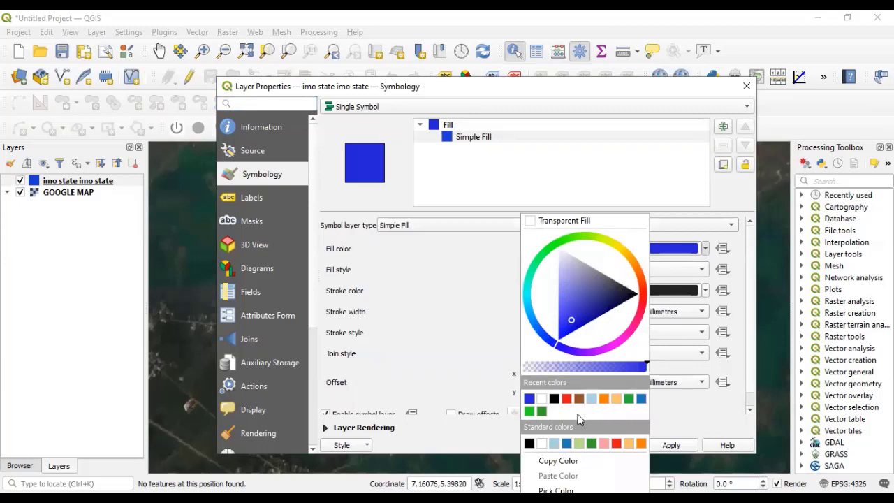
left_click(532, 223)
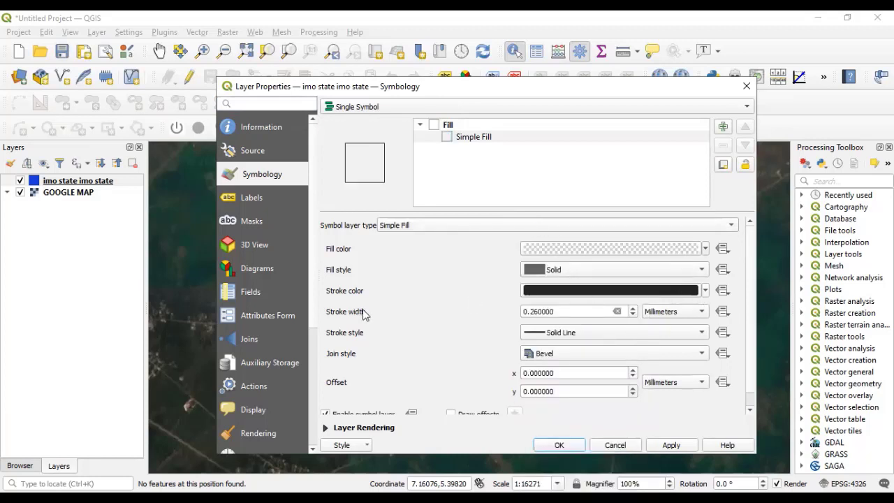
Make the polygon outline blue with a 0.86 mm stroke width and confirm.
left_click(705, 291)
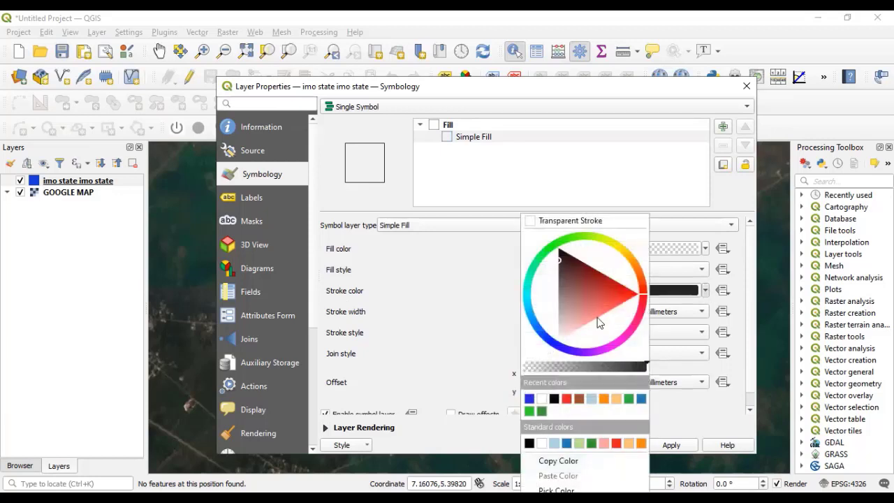
left_click(530, 399)
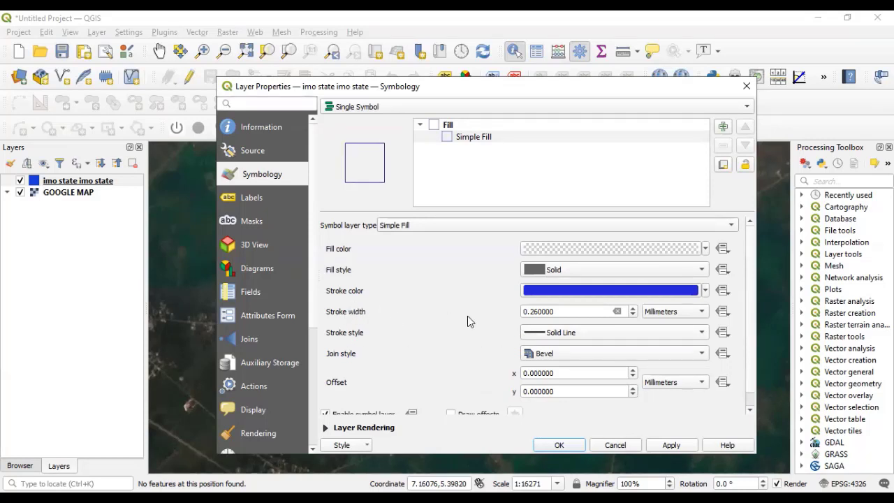
left_click(634, 308)
left_click(634, 308)
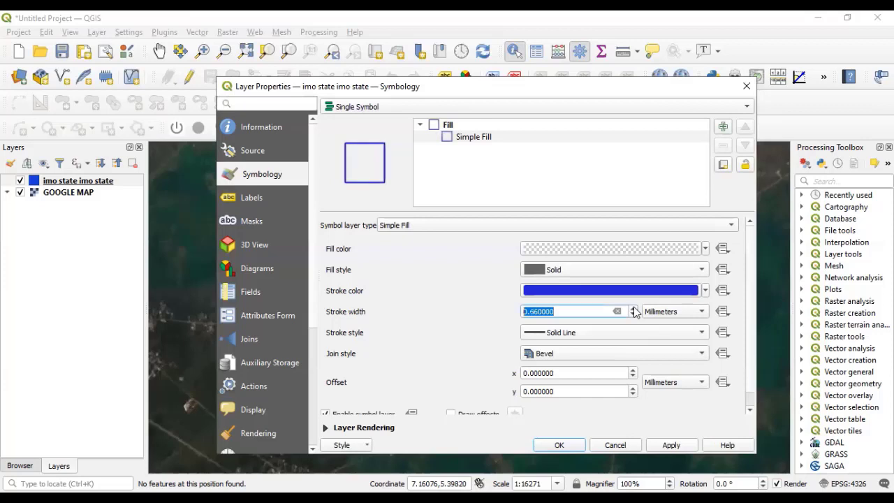
left_click(634, 308)
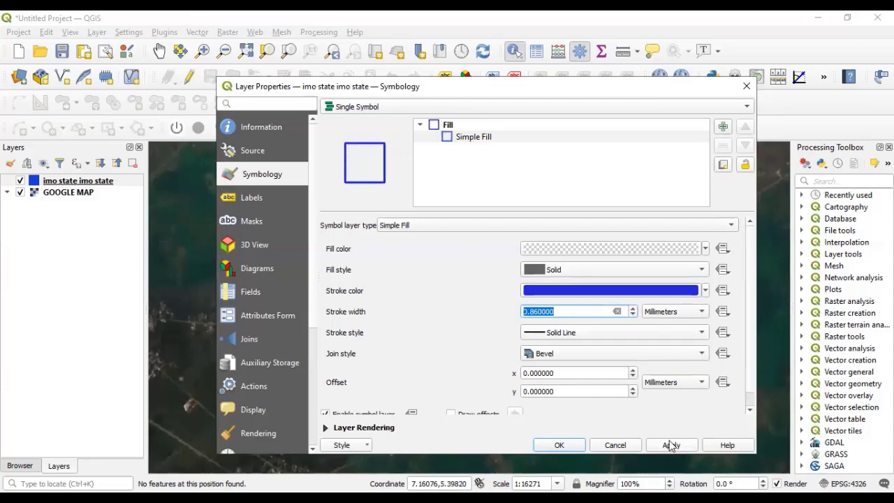
left_click(566, 445)
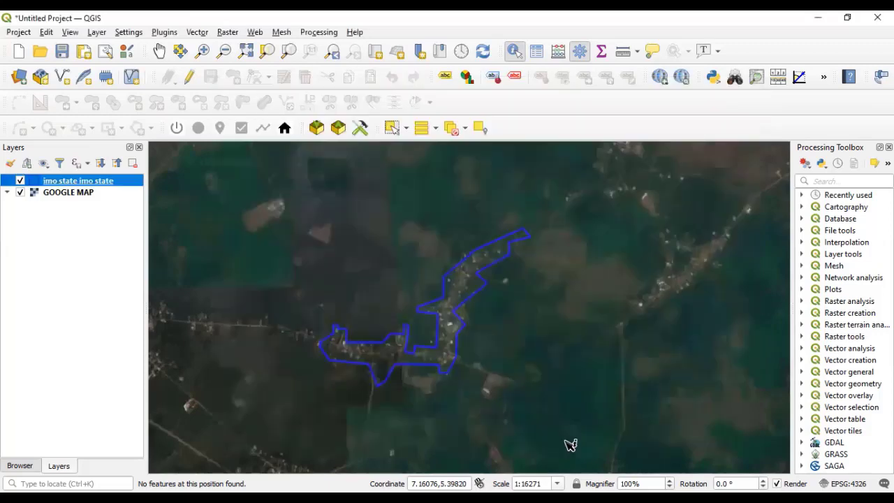
Zoom in and out over the western lobe of the imo state outline to compare it with buildings.
scroll(385, 356, "up", 2)
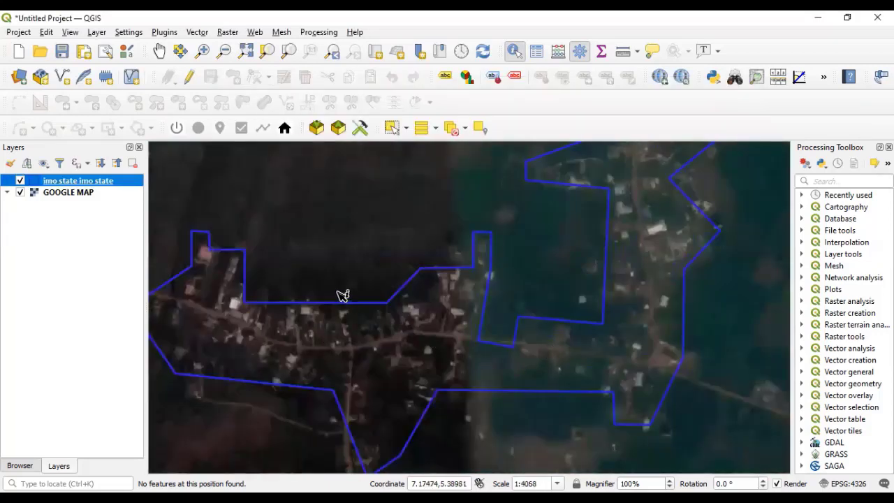
scroll(342, 325, "up", 2)
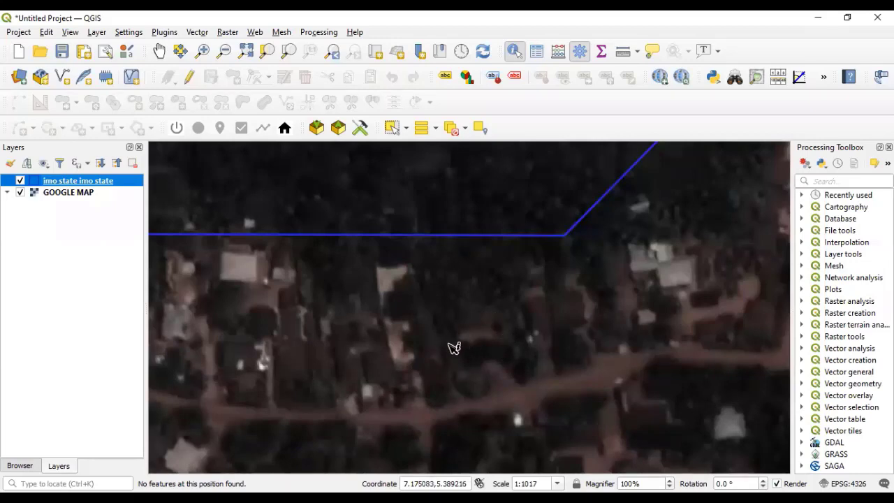
scroll(429, 344, "down", 1)
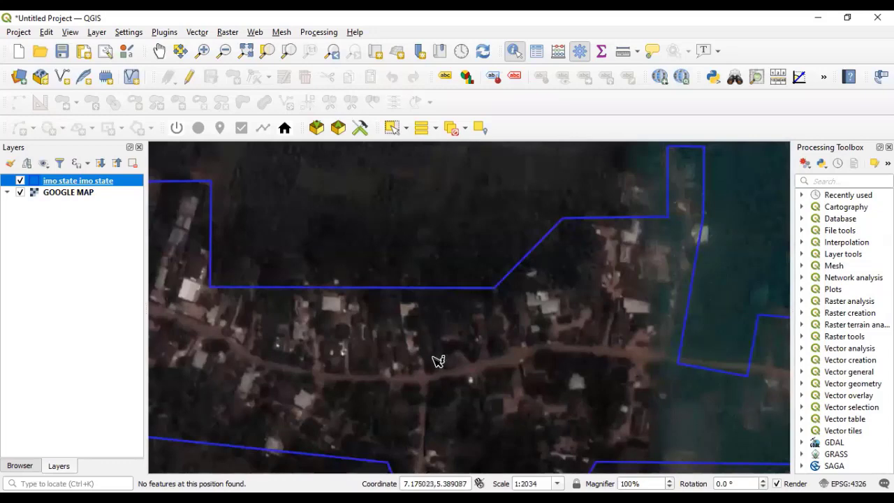
scroll(440, 358, "down", 1)
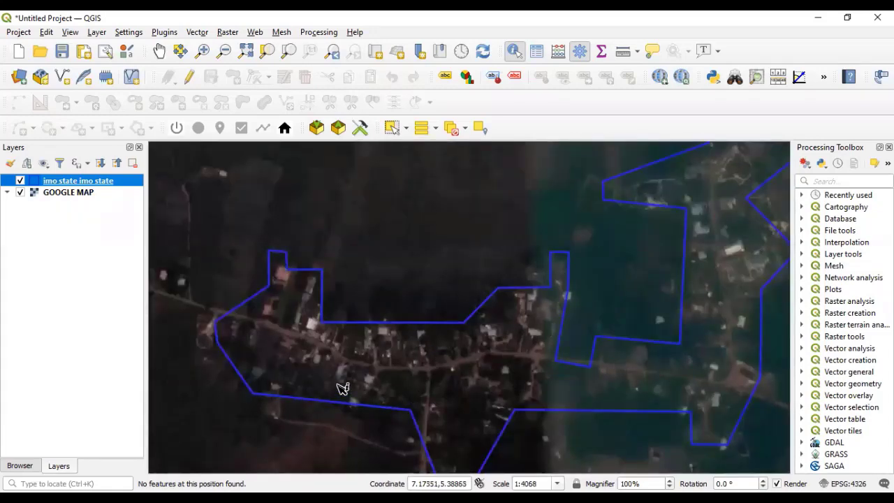
scroll(343, 385, "up", 2)
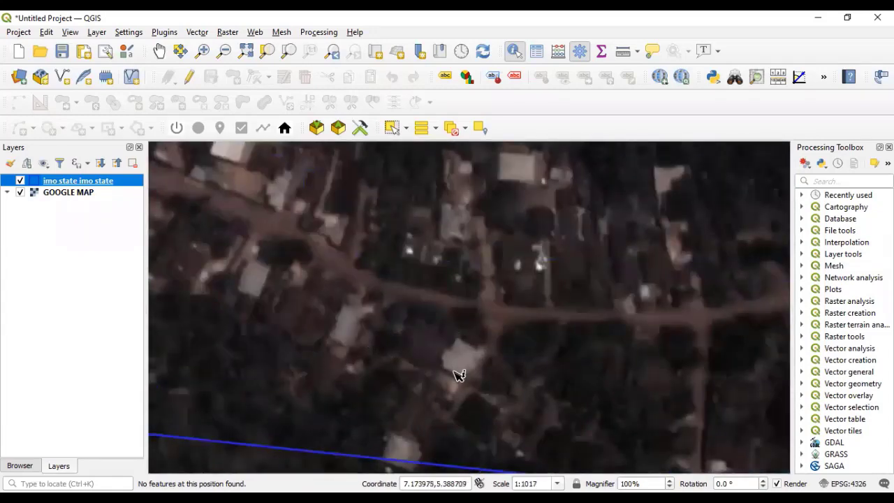
scroll(455, 374, "down", 2)
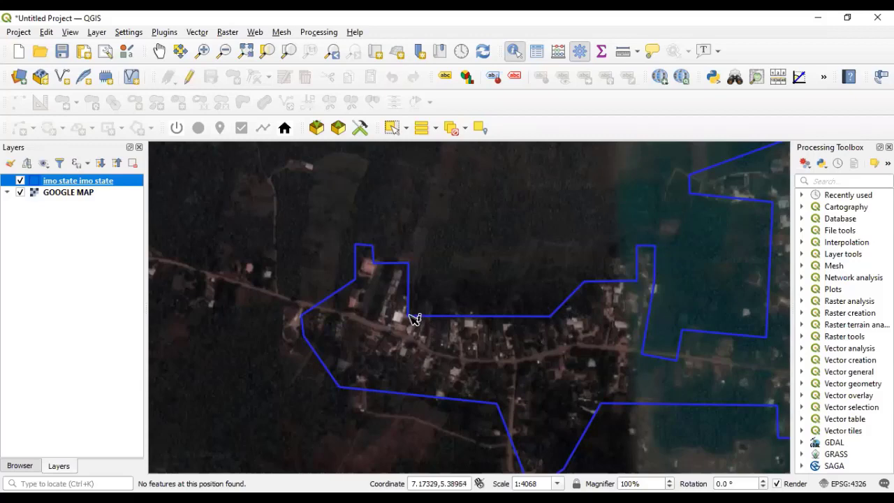
scroll(360, 297, "up", 2)
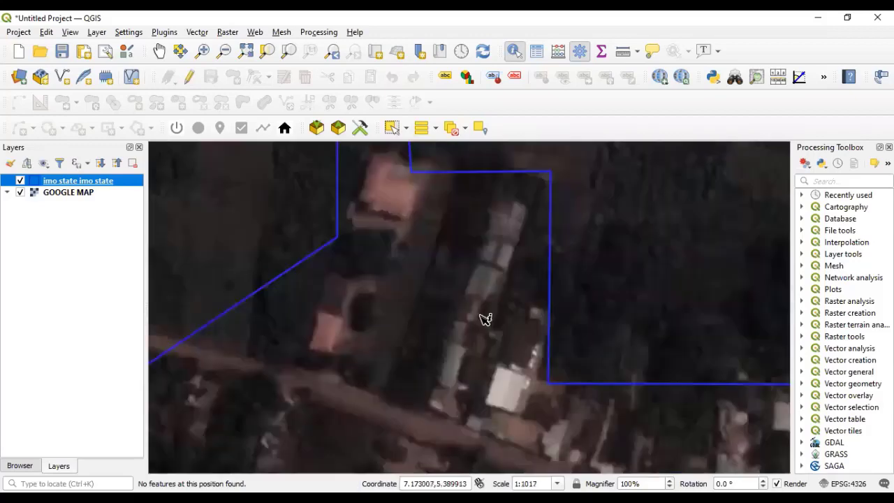
scroll(478, 378, "down", 1)
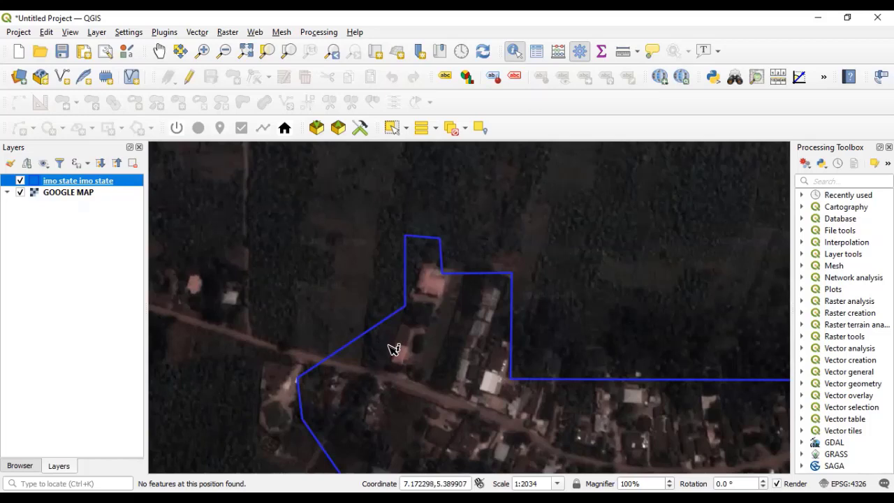
scroll(385, 345, "down", 1)
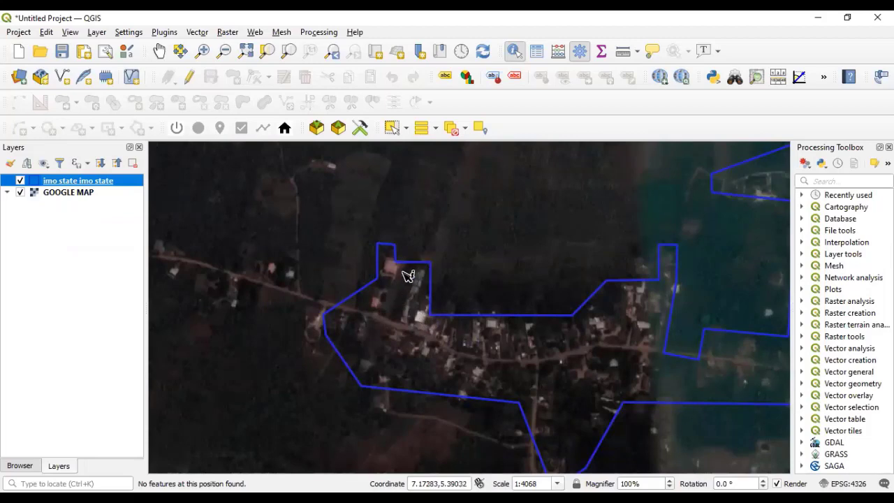
Zoom out on the map until the whole imo state outline is visible again.
scroll(409, 276, "up", 3)
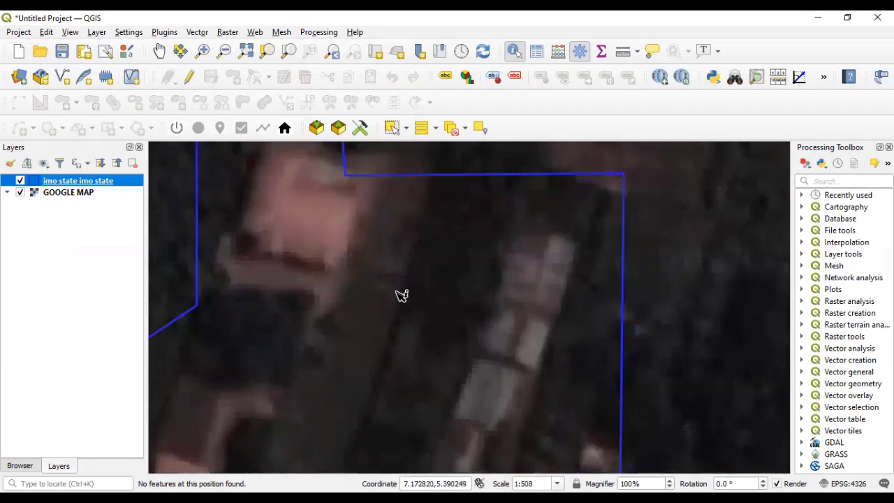
scroll(396, 308, "down", 2)
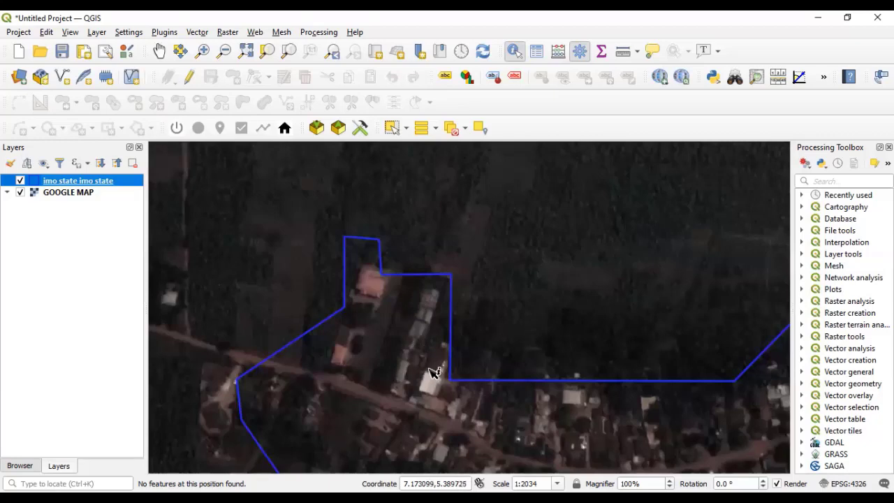
scroll(433, 382, "down", 1)
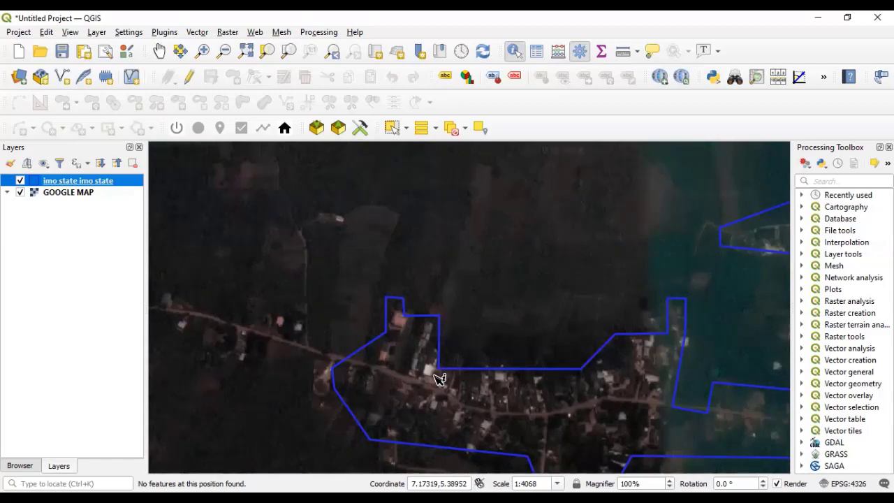
scroll(369, 301, "down", 1)
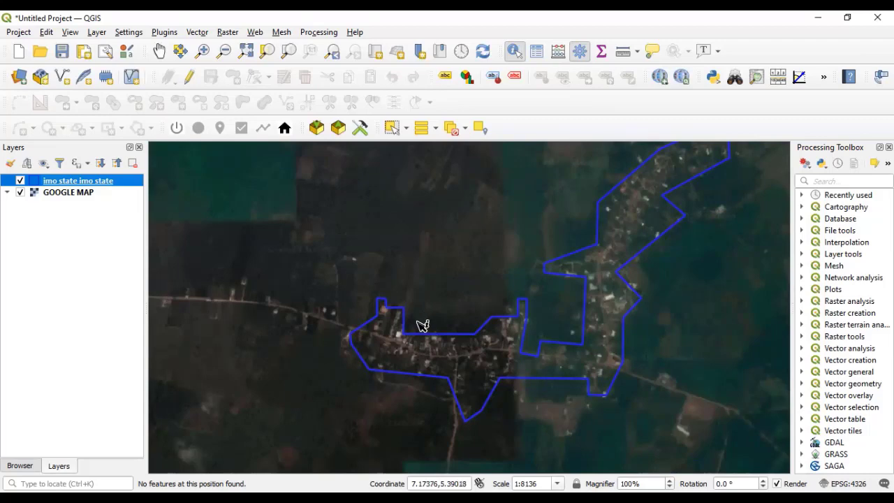
scroll(423, 325, "down", 1)
scroll(500, 317, "up", 1)
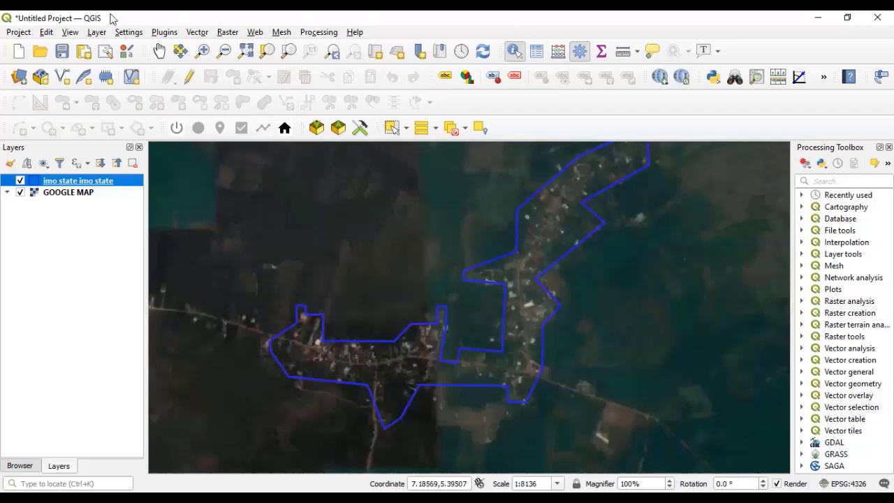
Start adding a vector layer and browse for files filtered to AutoCAD drawings.
left_click(97, 33)
mouse_move(133, 77)
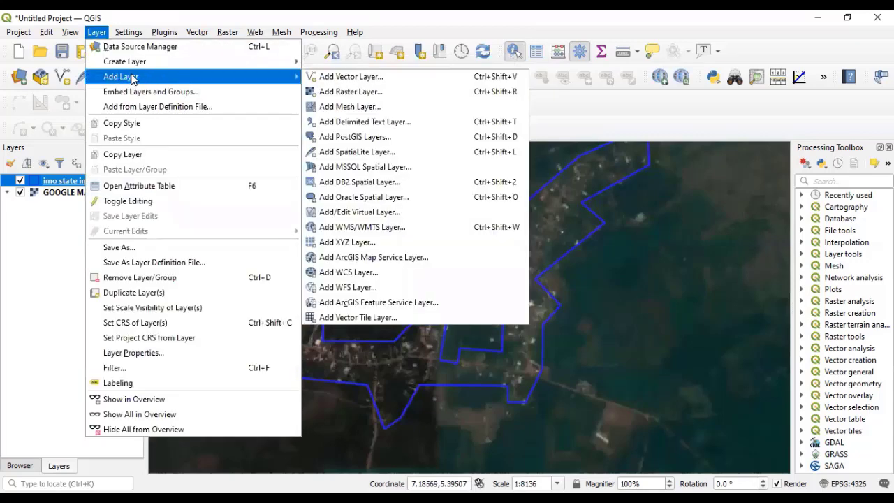
left_click(363, 78)
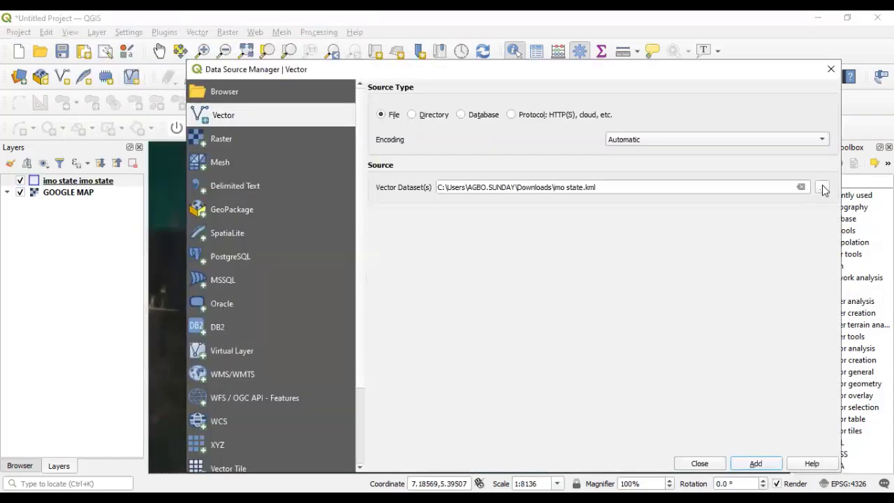
left_click(823, 190)
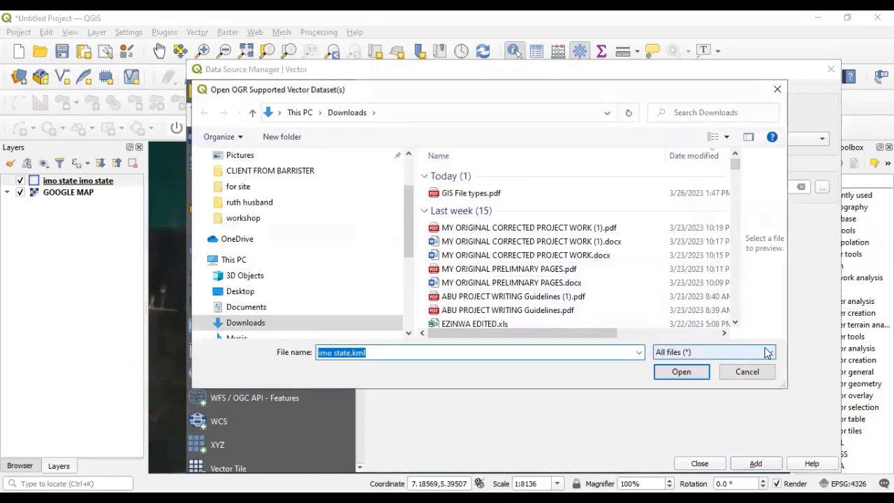
left_click(768, 352)
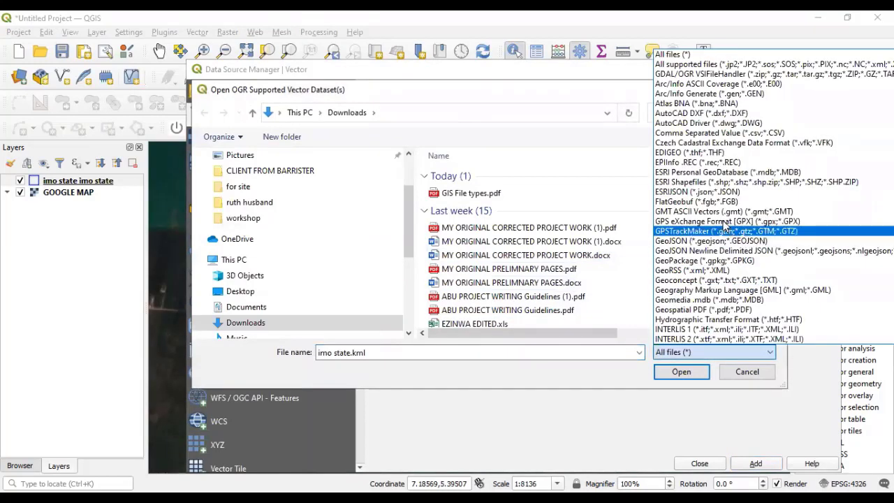
left_click(690, 124)
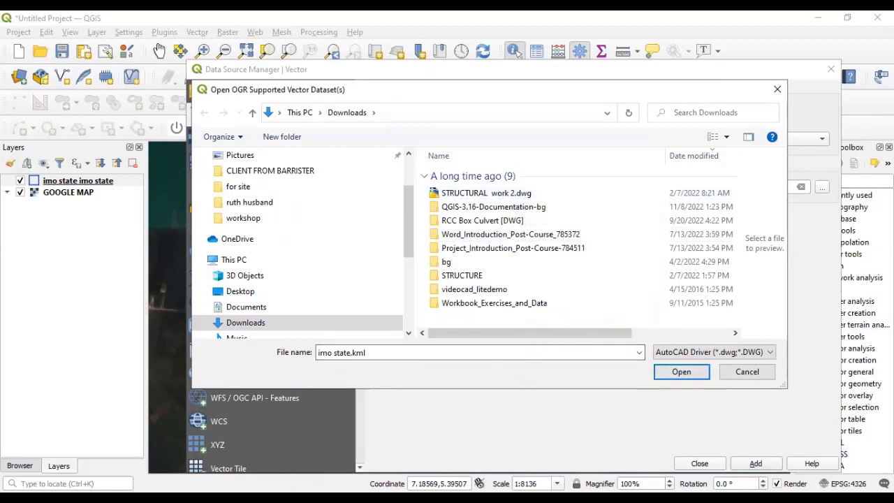
Dismiss the file browser without picking a file and close the Data Source Manager.
left_click_drag(687, 92, 548, 98)
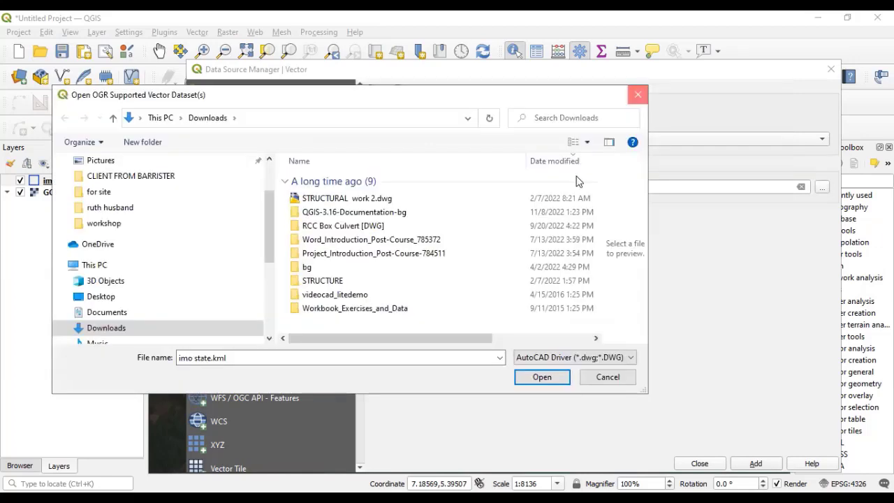
key("Return")
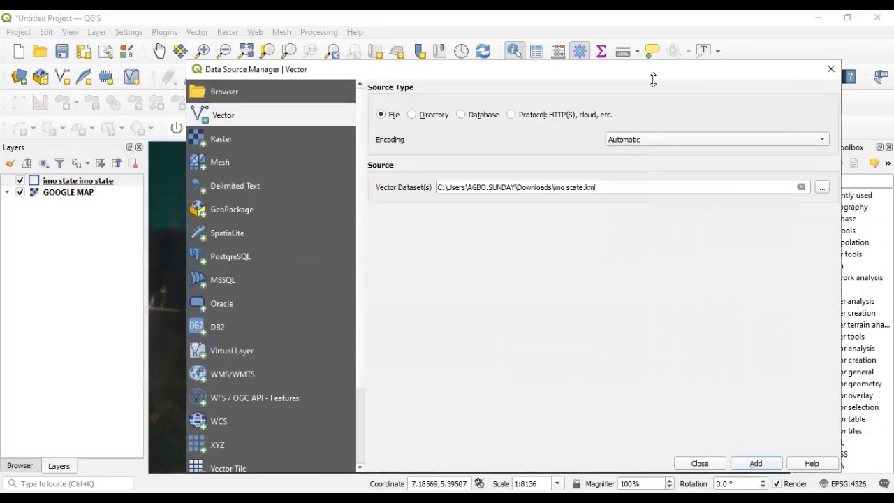
left_click_drag(721, 71, 627, 90)
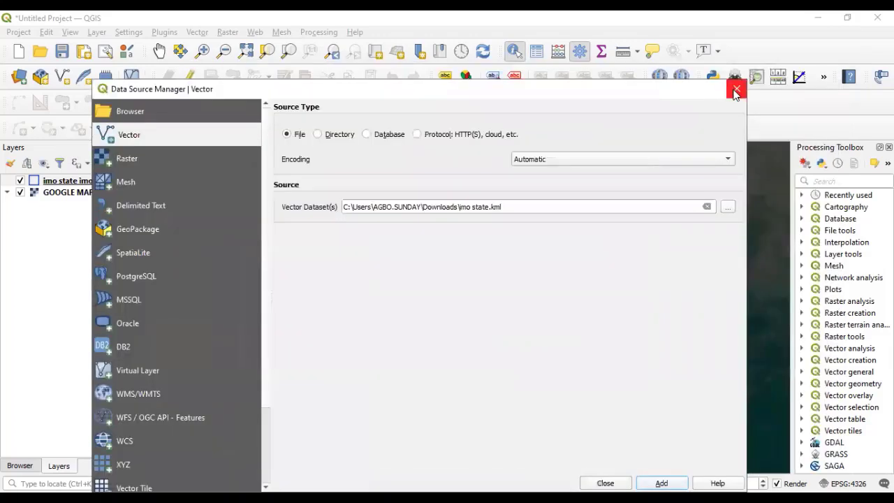
left_click(738, 92)
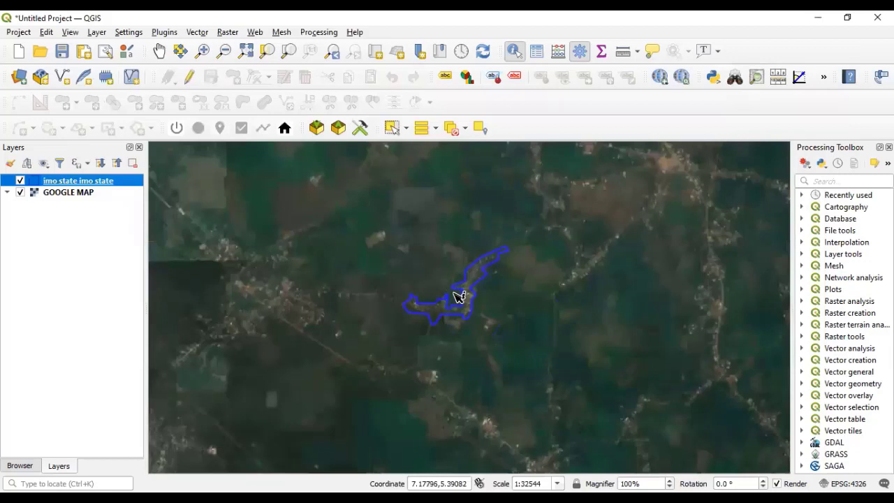
Zoom in on the imo state polygon to about 1:8136 over the satellite imagery.
scroll(453, 293, "up", 1)
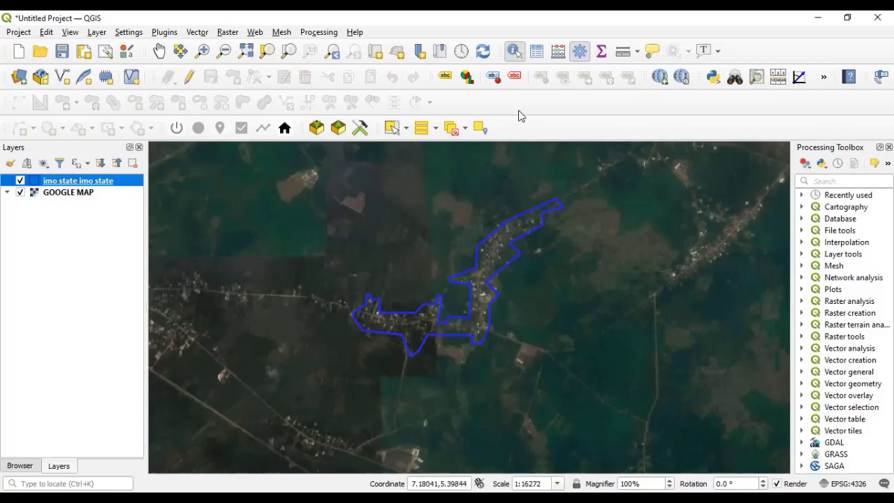
key("alt+Tab")
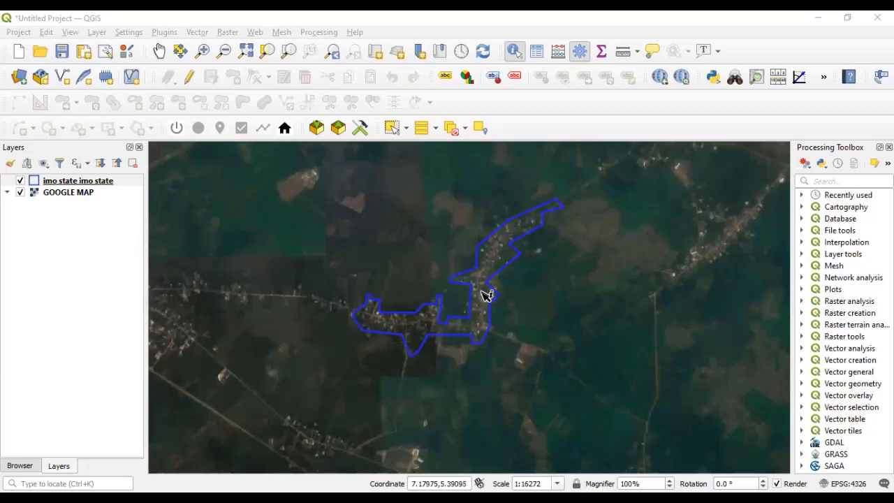
scroll(485, 304, "up", 2)
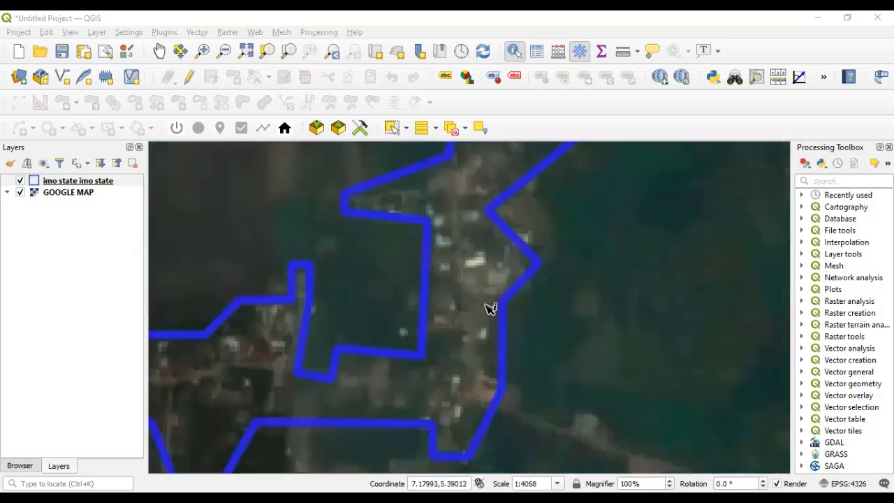
scroll(455, 363, "down", 1)
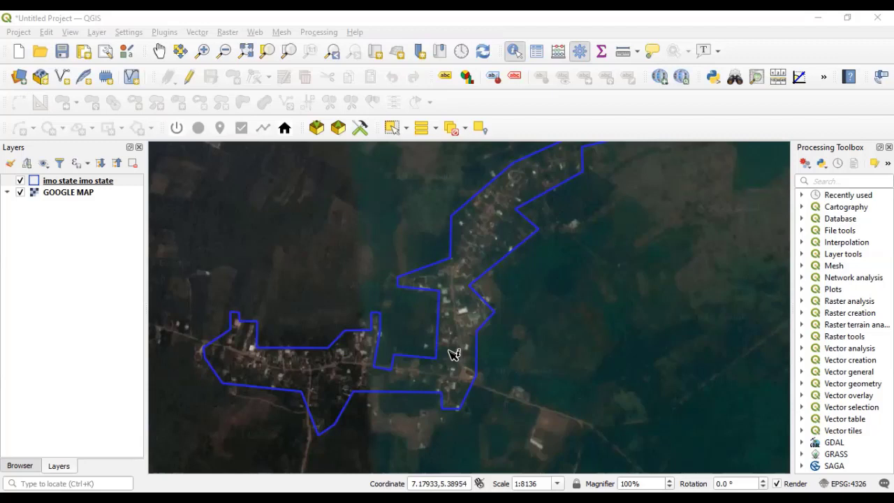
Open the imo state layer's Layer Properties at the Labels page.
left_click(70, 182)
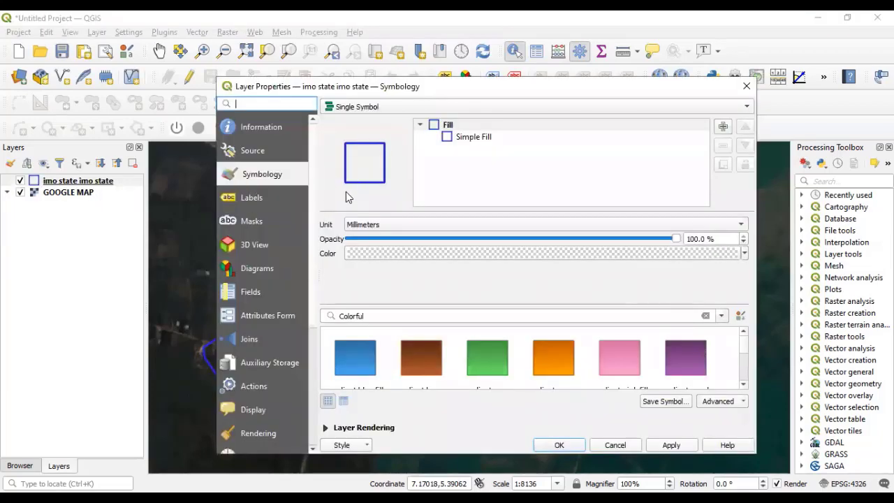
left_click(248, 198)
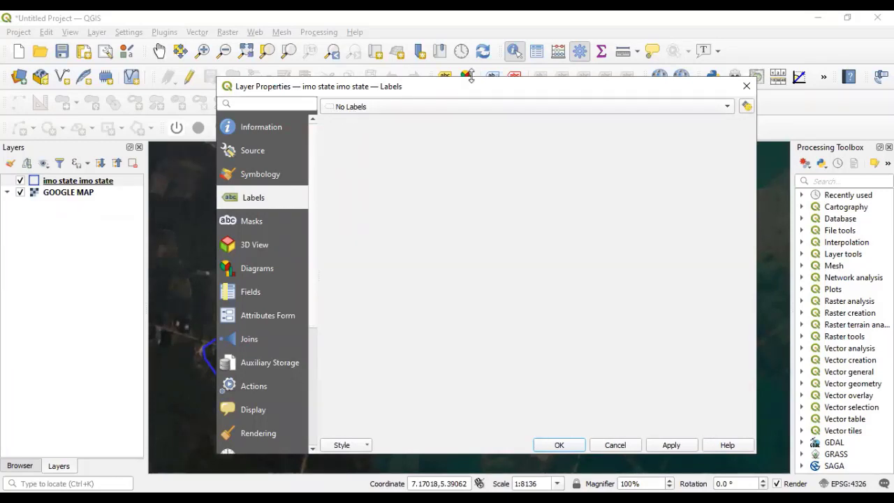
Set imo state labelling to Single Labels with Name as the label value field.
left_click_drag(449, 91, 418, 88)
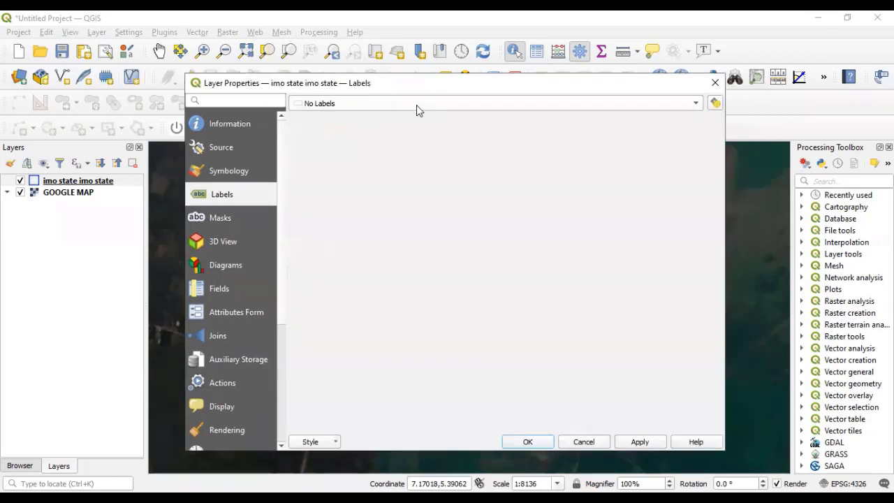
left_click(697, 107)
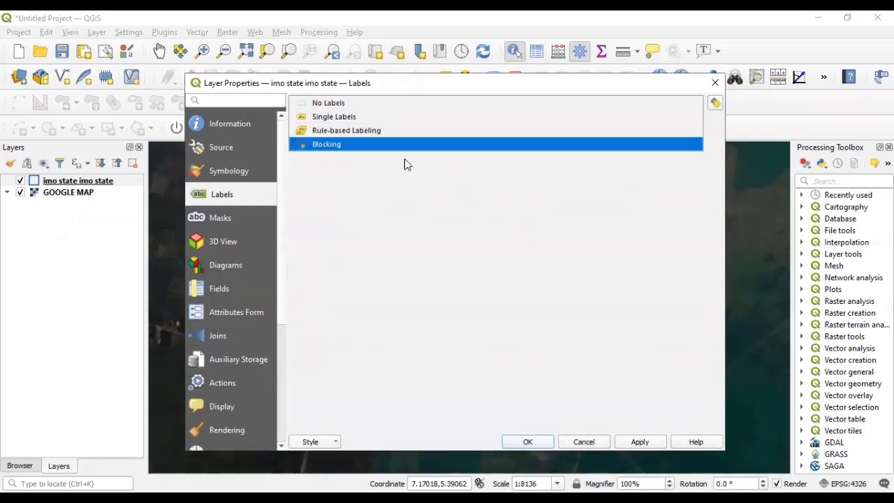
left_click(343, 123)
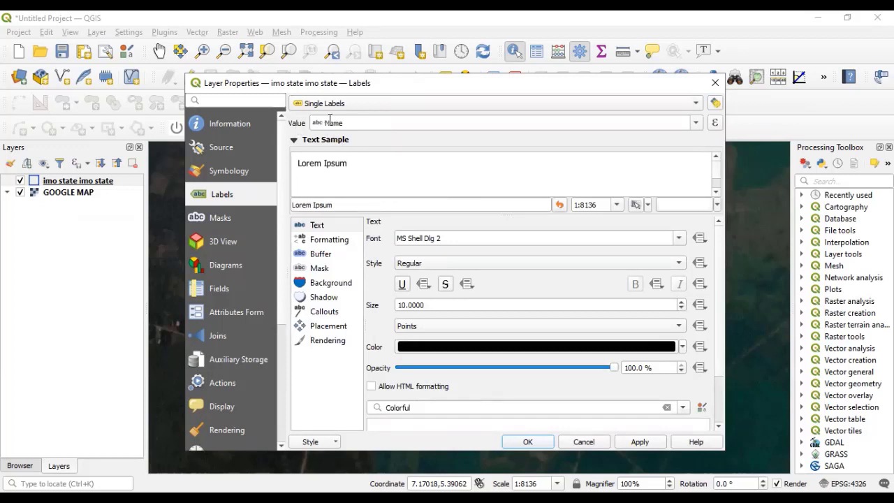
left_click(697, 125)
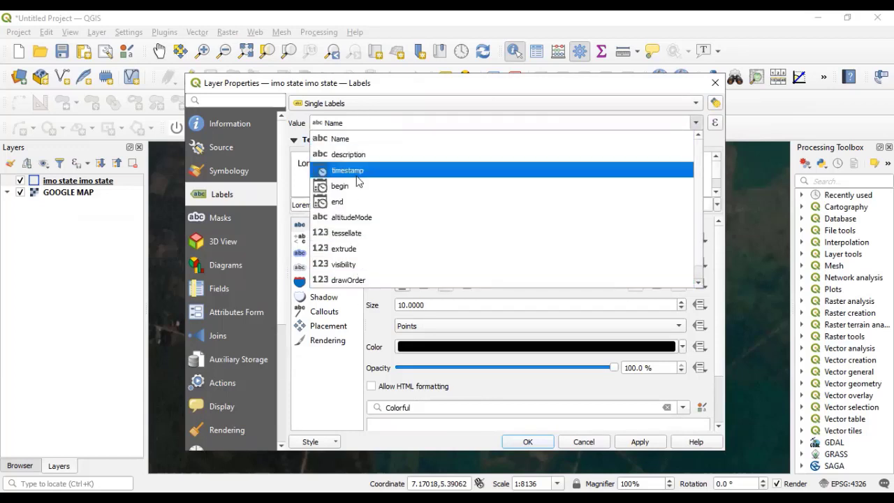
left_click(360, 145)
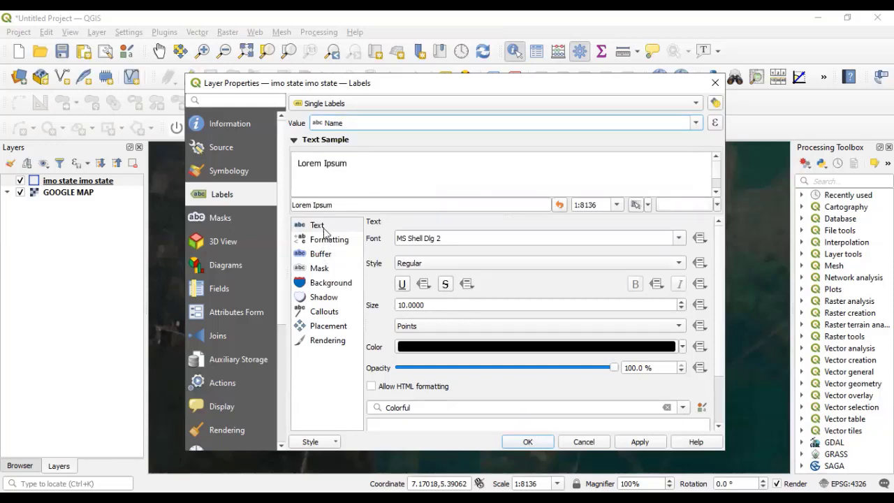
Make the label text red at size 20 and apply the settings with OK.
left_click(325, 227)
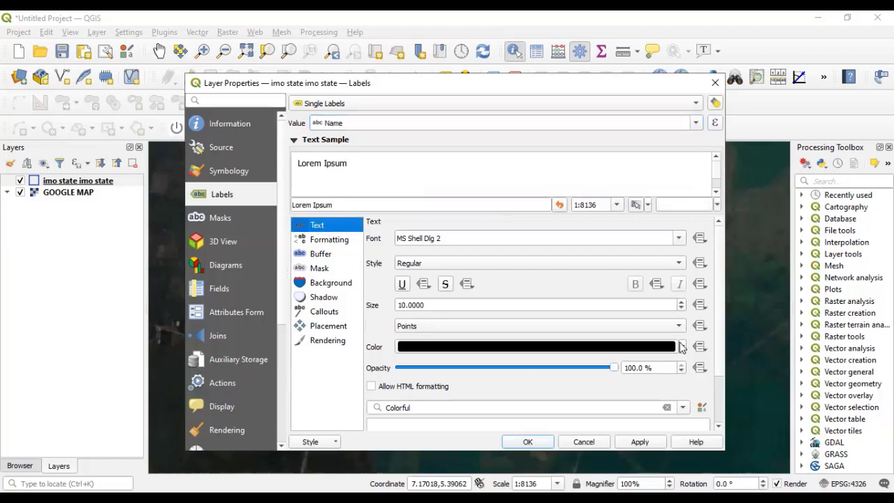
left_click(682, 348)
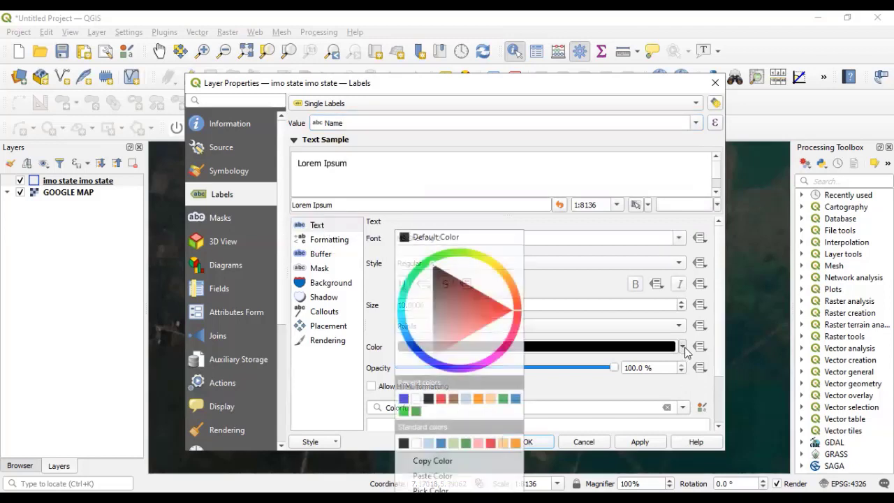
left_click(441, 400)
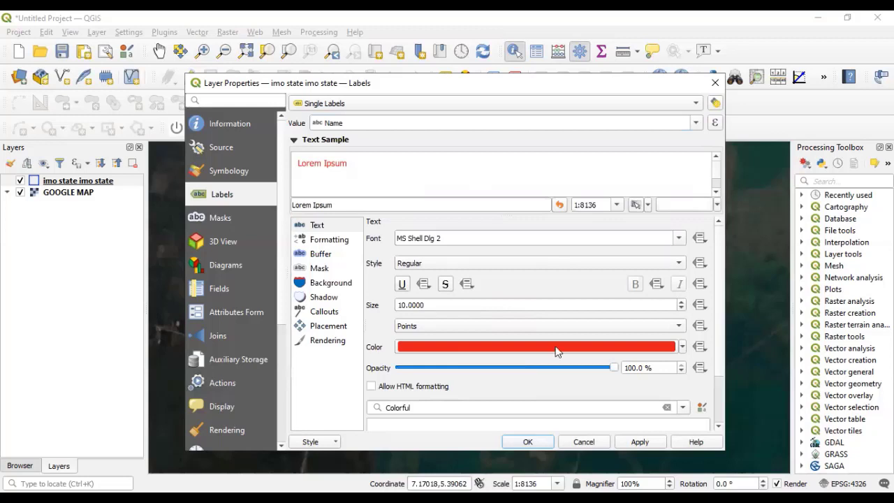
left_click(681, 301)
left_click(682, 302)
left_click(682, 302)
left_click(684, 304)
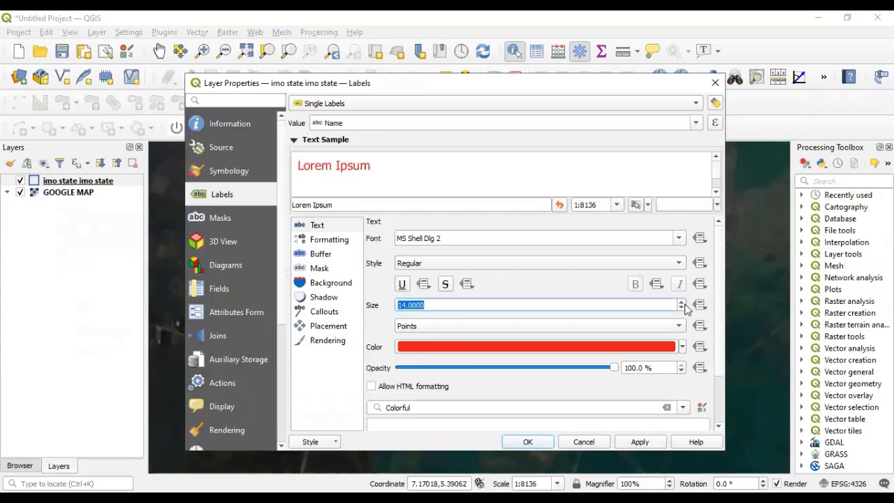
left_click(685, 304)
left_click(684, 304)
left_click(685, 304)
left_click(684, 304)
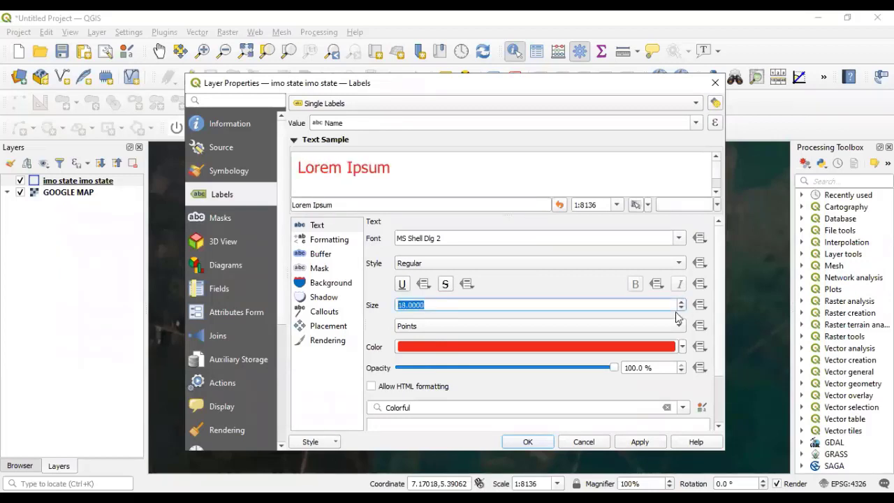
left_click(683, 302)
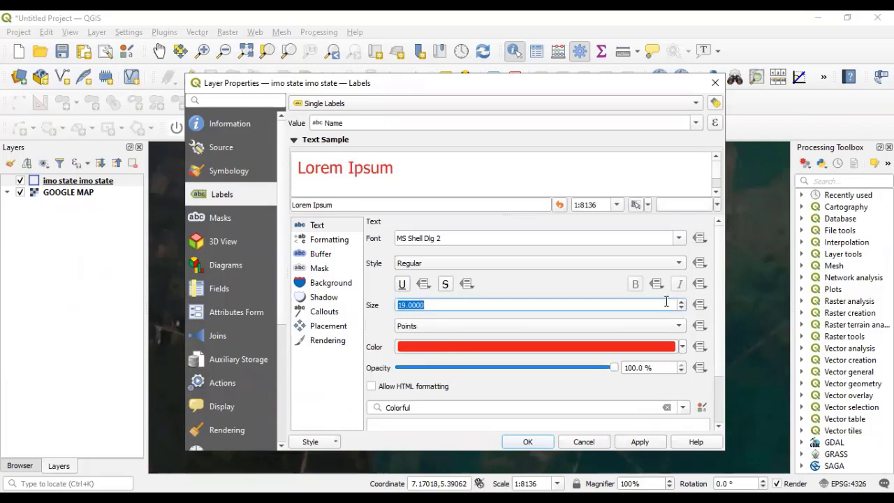
left_click(683, 302)
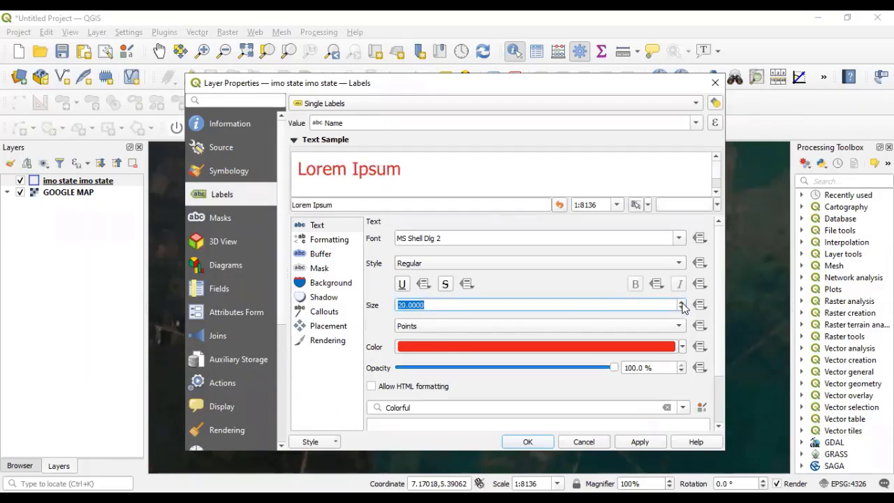
left_click(531, 445)
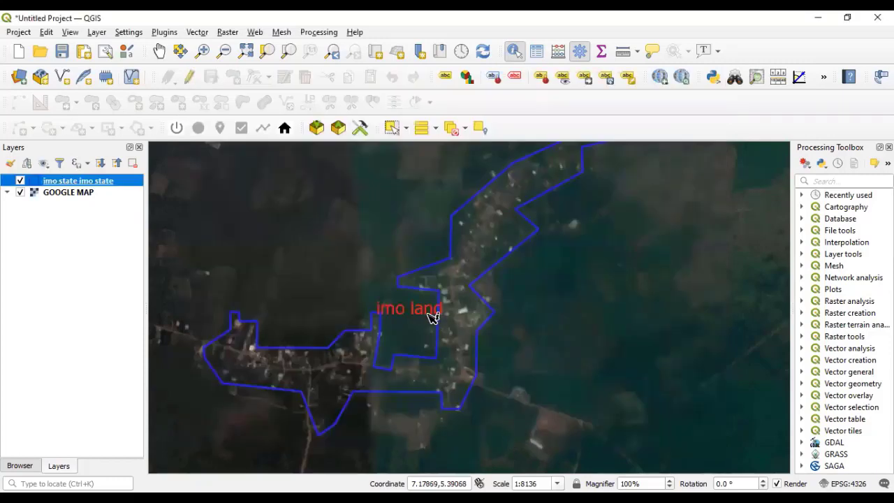
Zoom in and out to inspect the red 'imo land' label on the imo state outline.
scroll(435, 318, "up", 1)
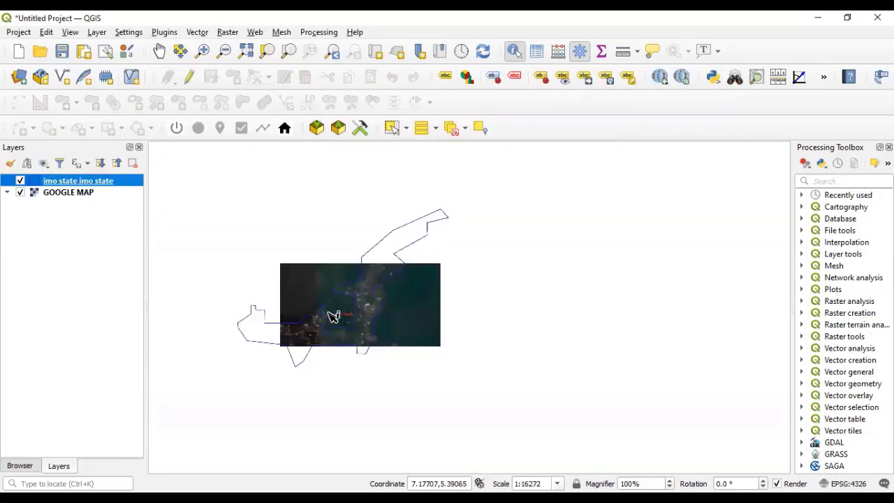
scroll(333, 308, "down", 2)
scroll(337, 304, "up", 1)
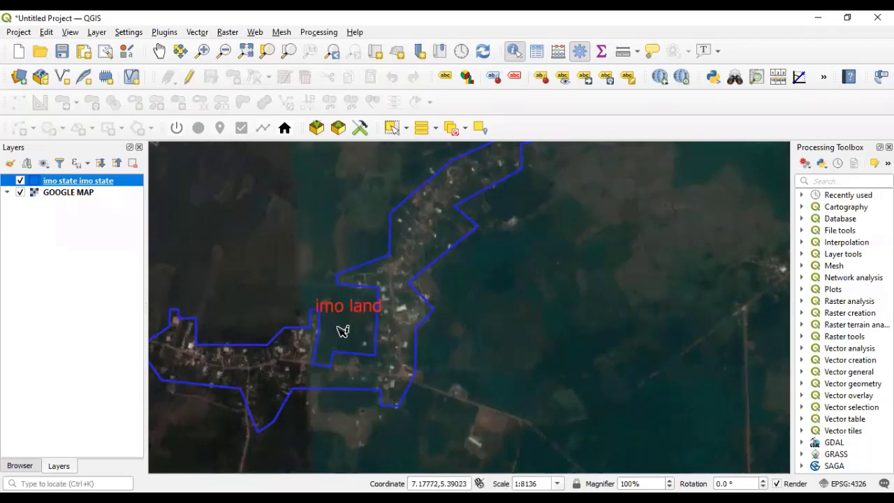
scroll(336, 328, "down", 1)
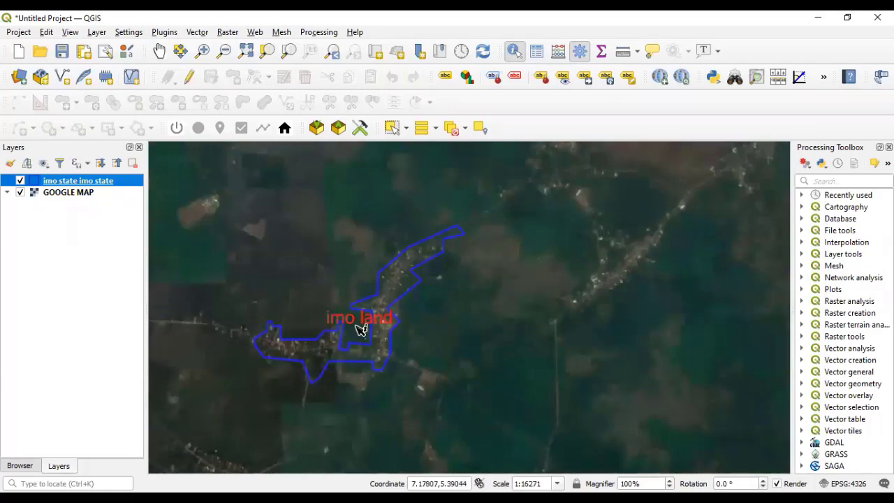
scroll(361, 330, "down", 2)
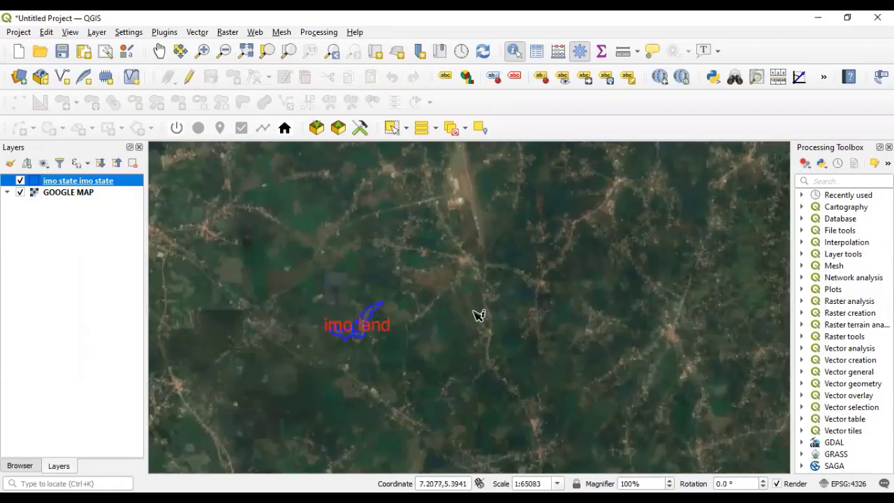
scroll(367, 336, "up", 1)
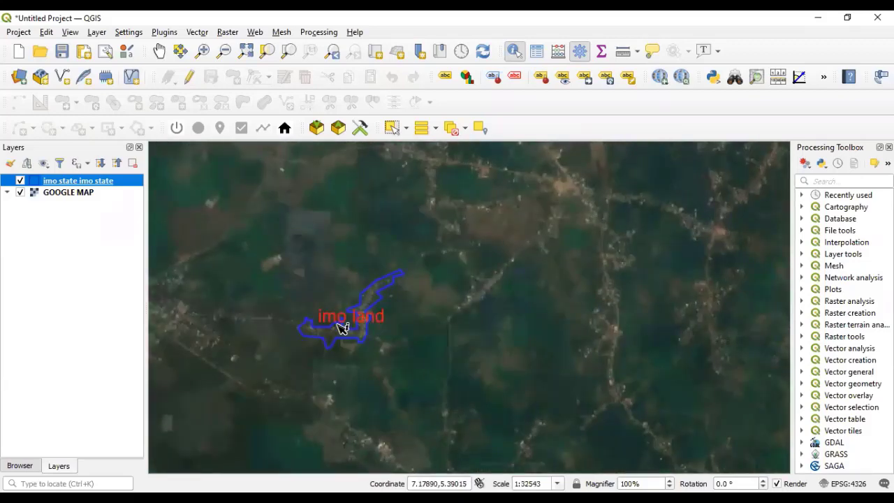
scroll(342, 328, "up", 2)
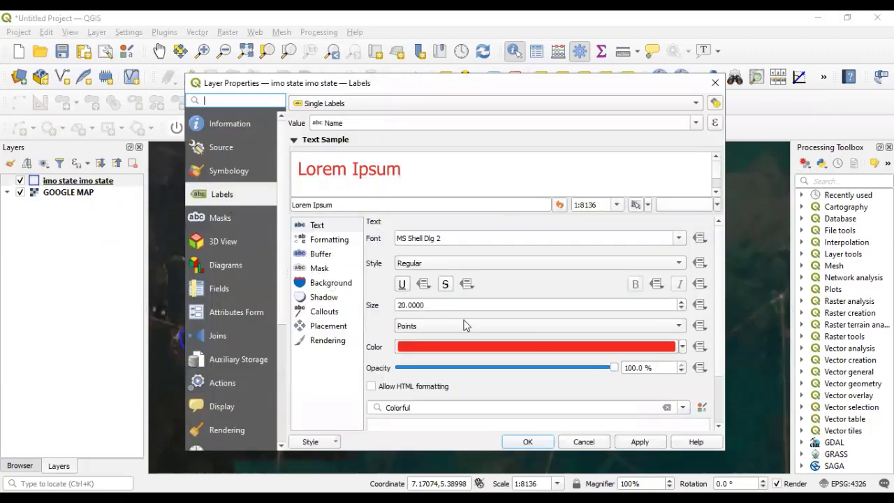
Enable a 1 mm white text buffer around the 'imo land' label and confirm.
left_click(326, 242)
left_click(328, 227)
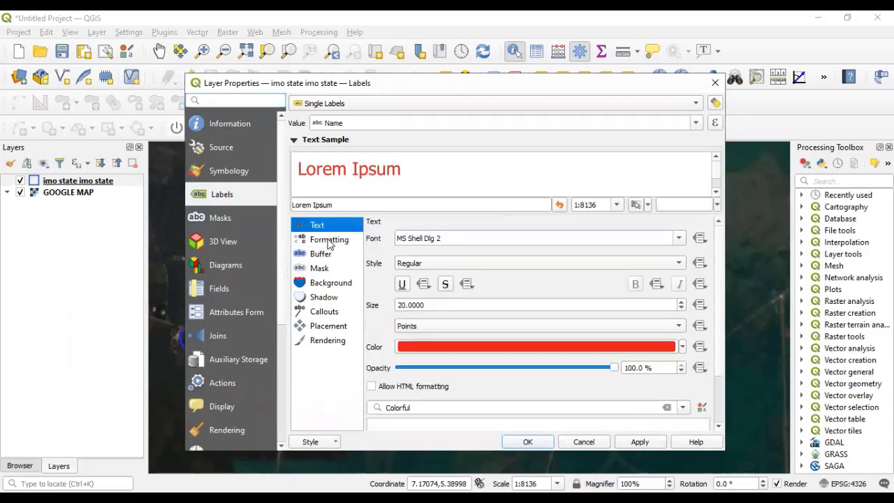
left_click(329, 241)
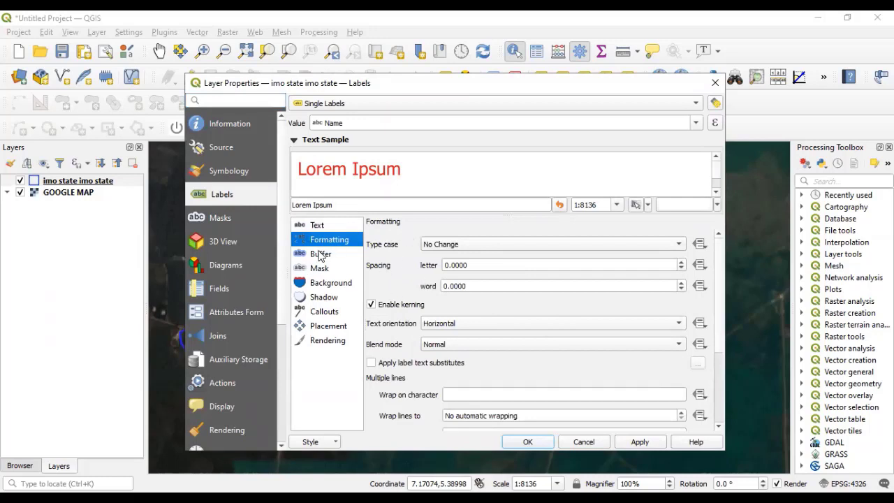
left_click(322, 255)
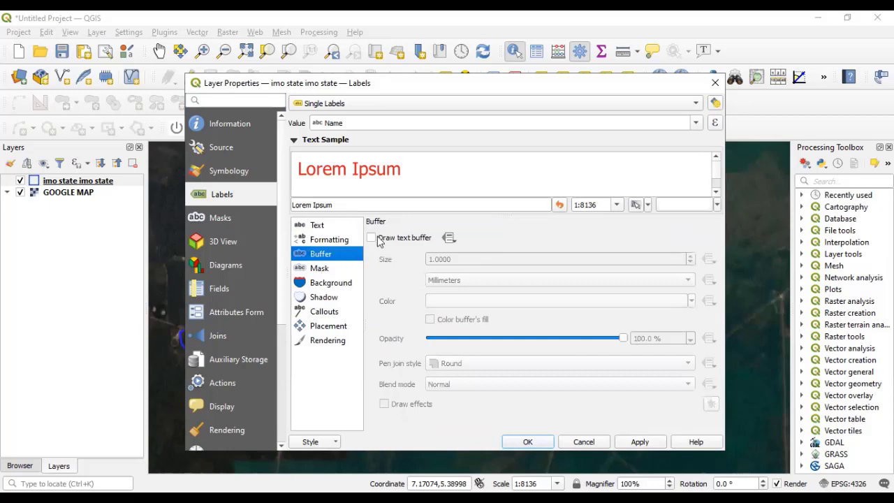
left_click(371, 237)
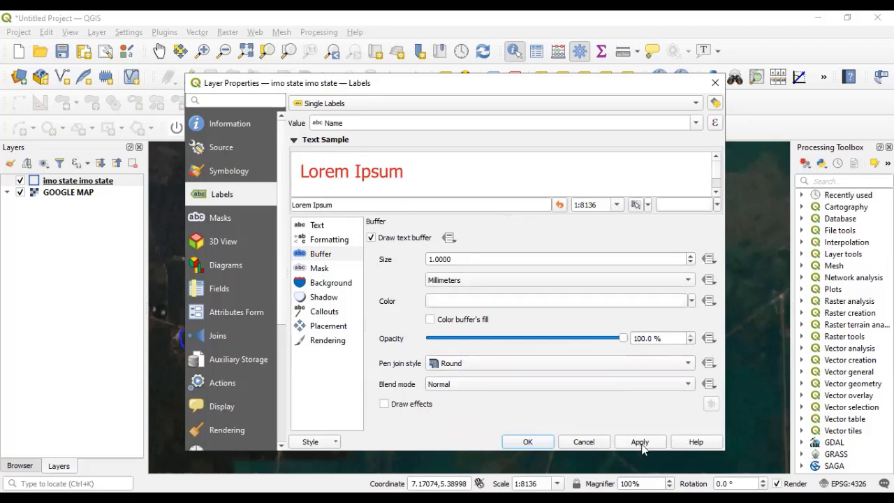
left_click(528, 442)
scroll(352, 296, "up", 2)
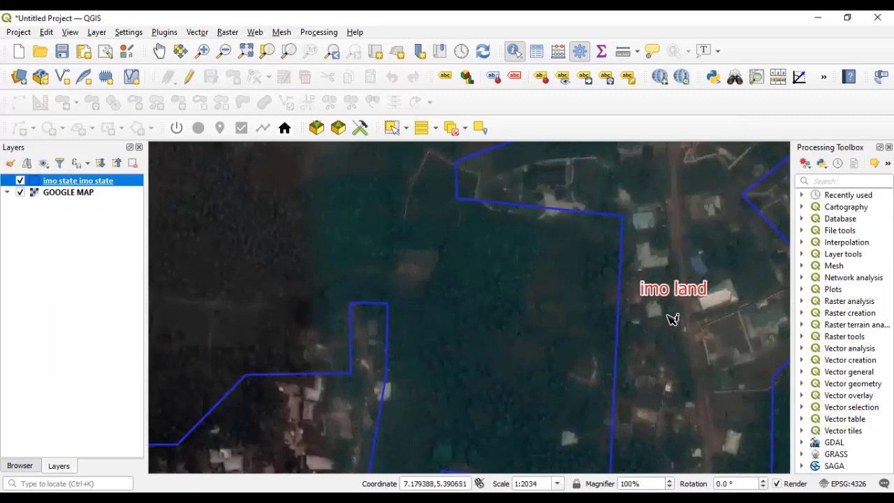
scroll(584, 314, "down", 1)
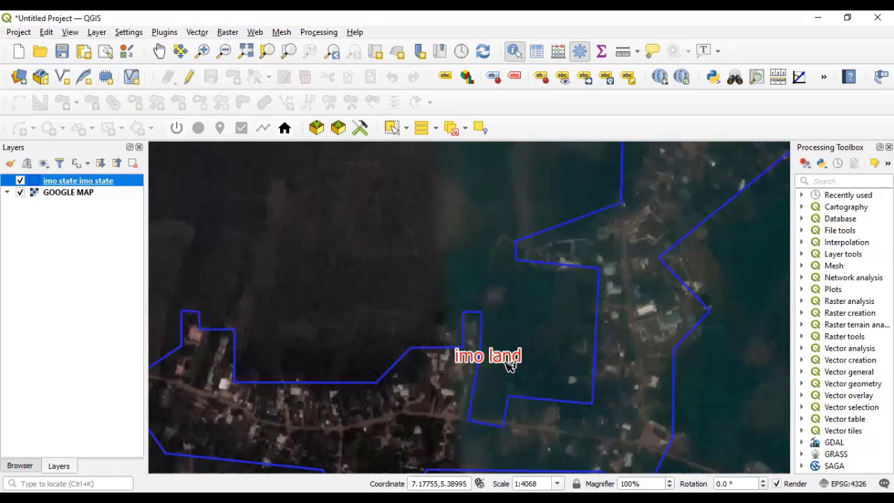
scroll(469, 340, "down", 2)
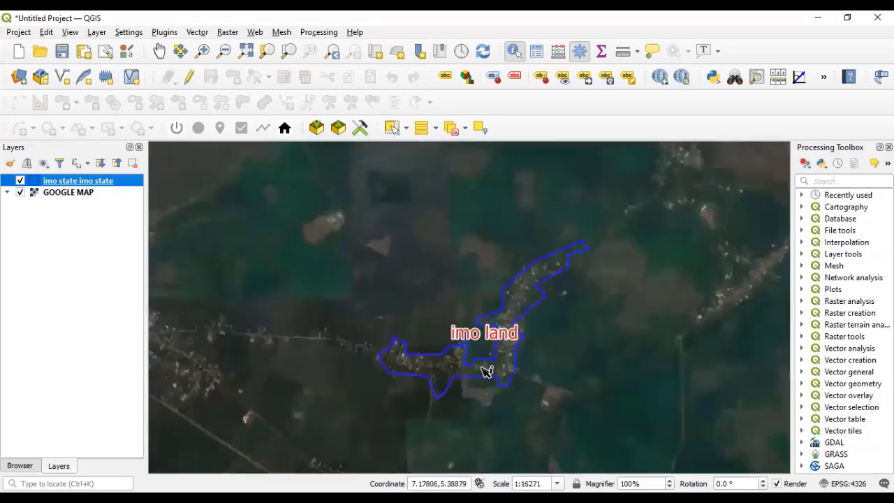
scroll(477, 340, "up", 1)
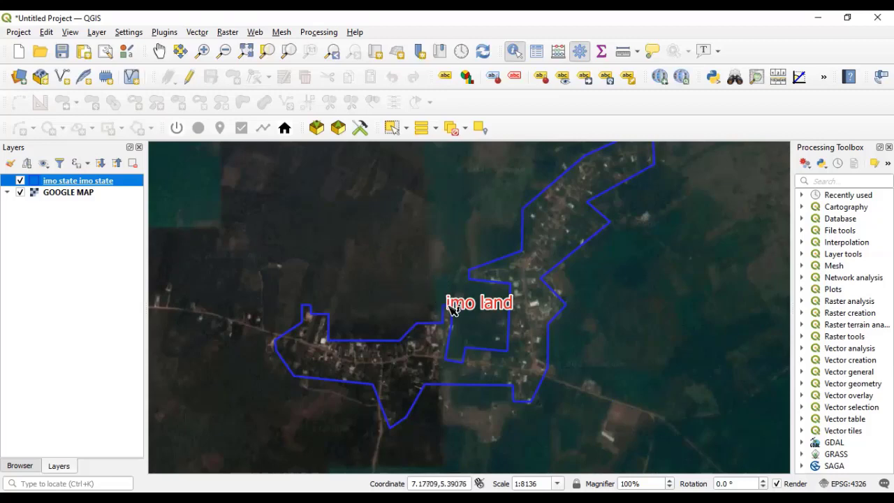
Zoom in and out on the imo land polygon, settling near 1:8136 scale.
scroll(450, 309, "down", 4)
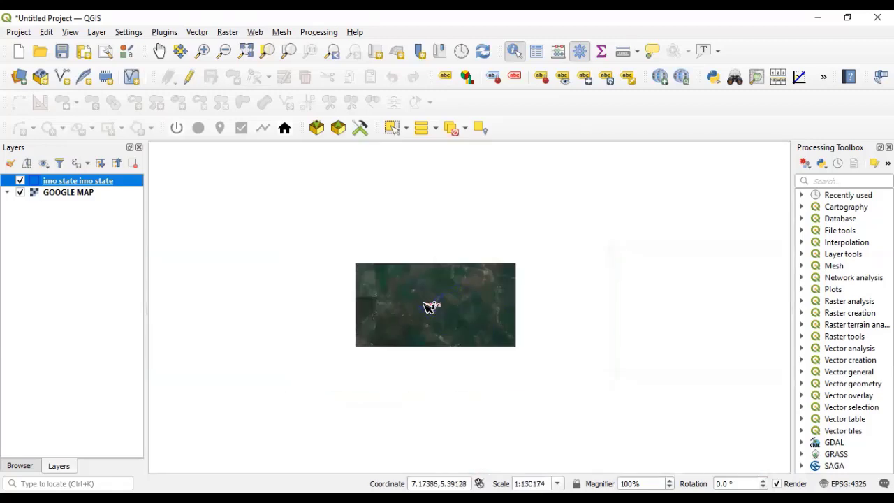
scroll(429, 308, "up", 2)
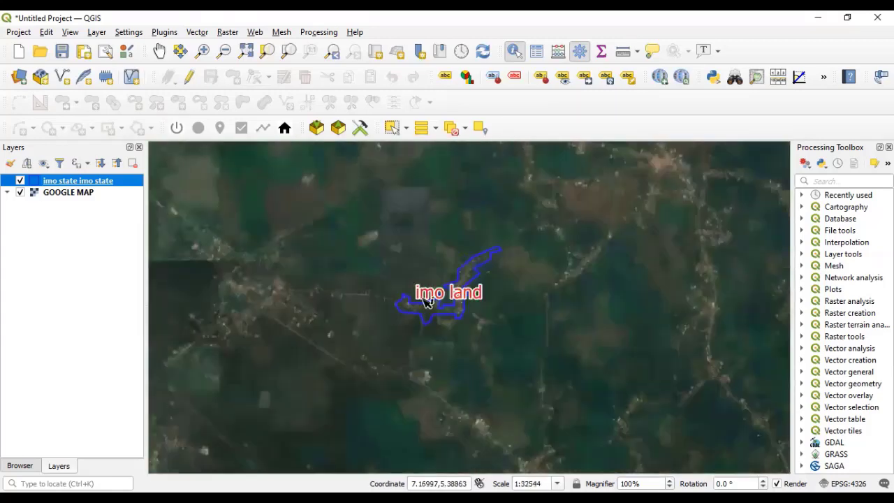
scroll(447, 300, "up", 2)
scroll(499, 302, "down", 2)
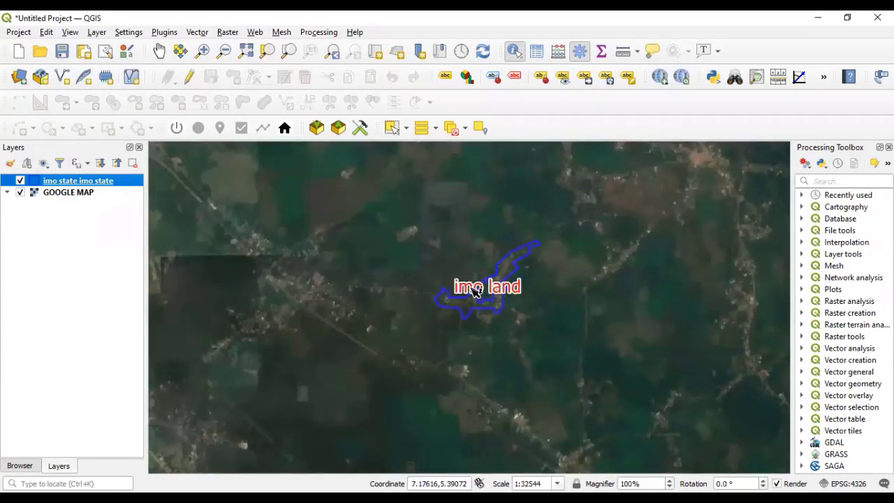
scroll(489, 255, "up", 1)
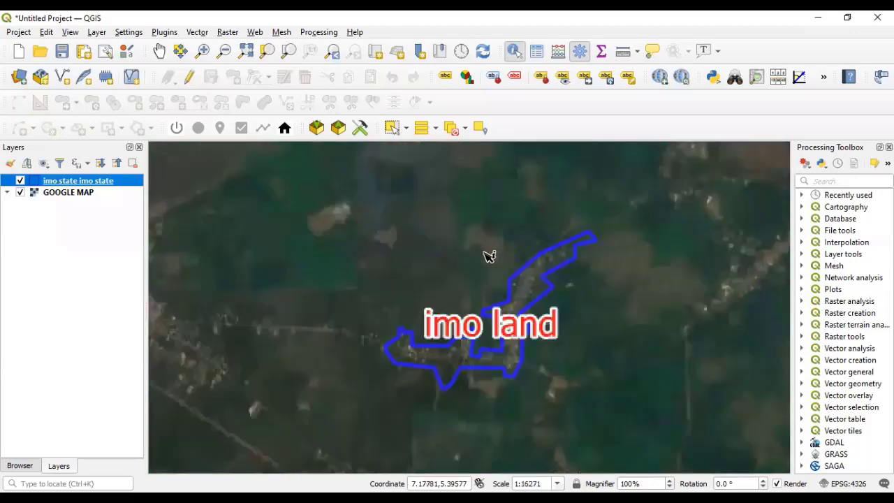
scroll(482, 307, "up", 1)
scroll(483, 324, "down", 2)
scroll(489, 337, "up", 1)
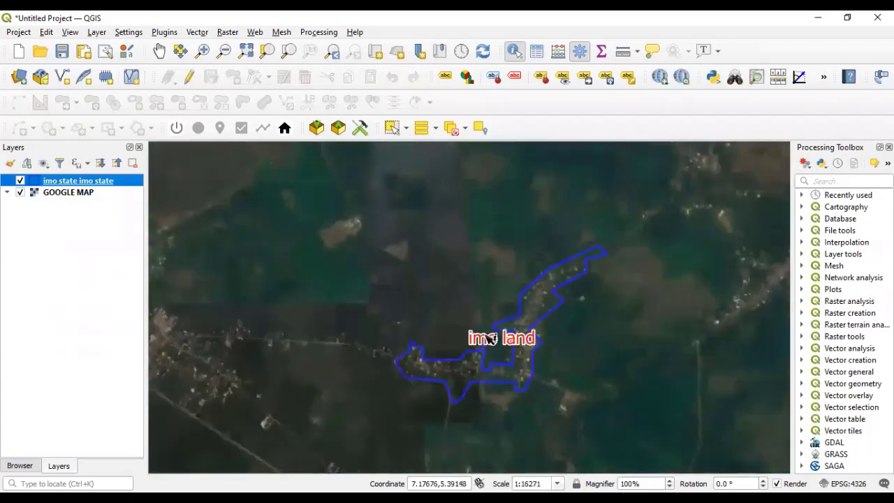
scroll(492, 340, "up", 2)
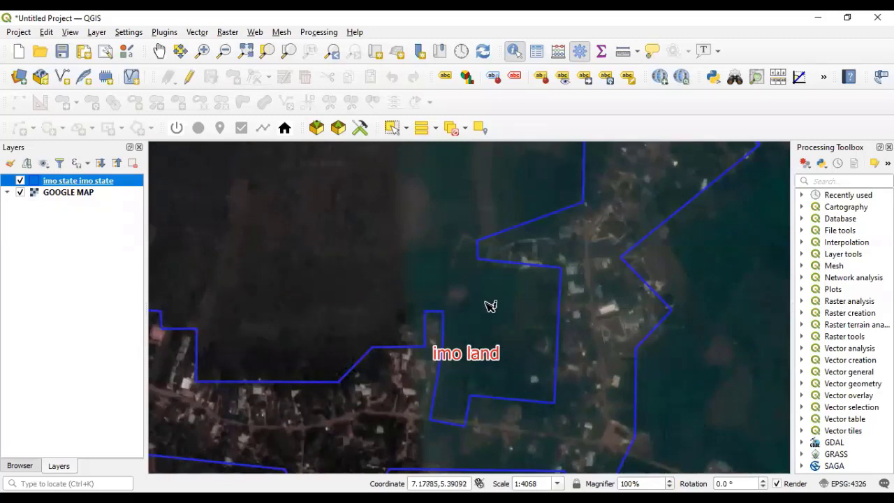
scroll(491, 306, "down", 1)
scroll(490, 307, "down", 3)
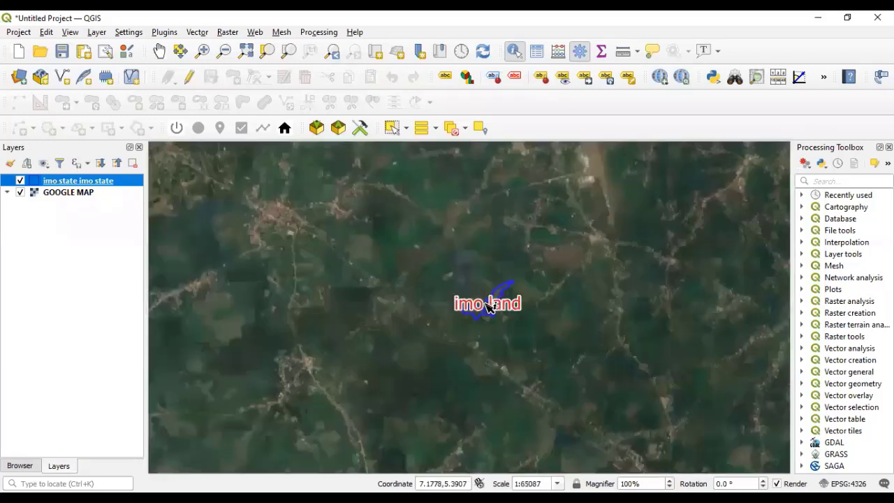
scroll(492, 310, "up", 2)
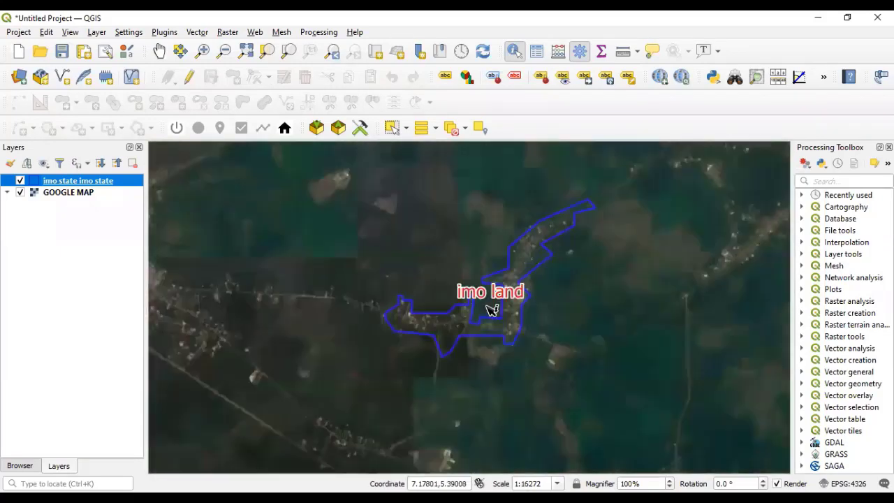
scroll(490, 310, "up", 2)
scroll(492, 320, "up", 2)
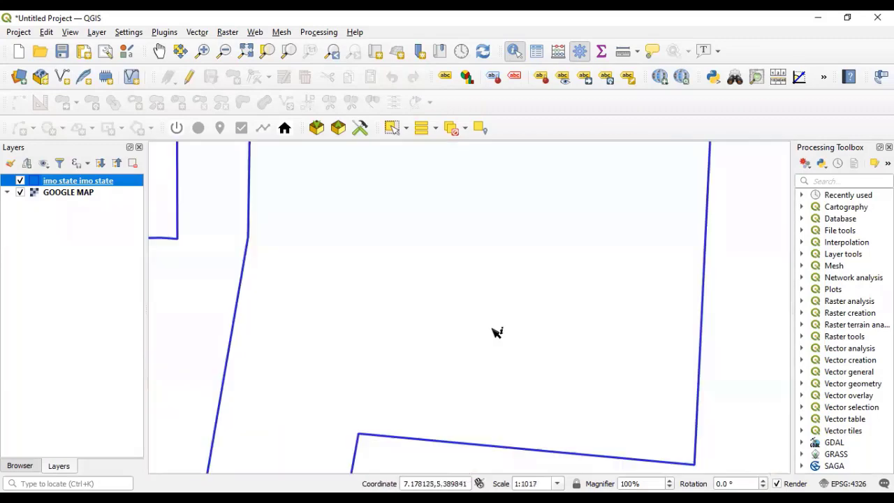
scroll(496, 334, "down", 3)
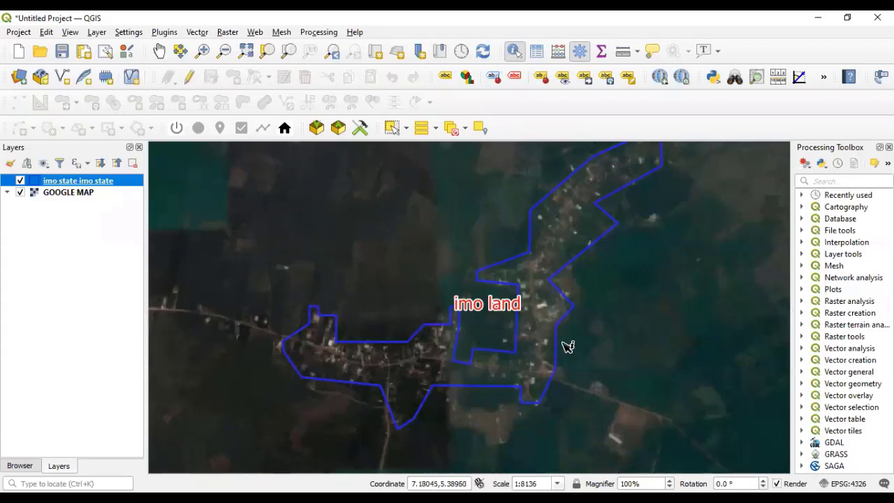
left_click_drag(566, 354, 294, 361)
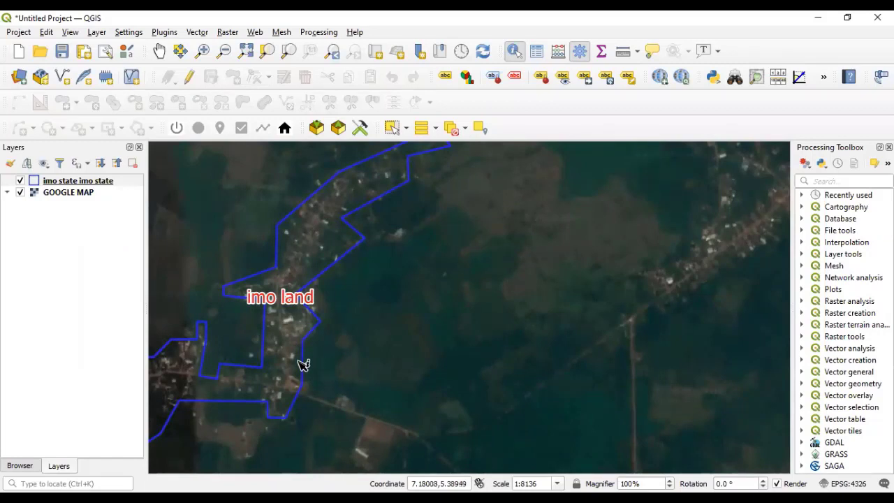
left_click_drag(303, 364, 466, 366)
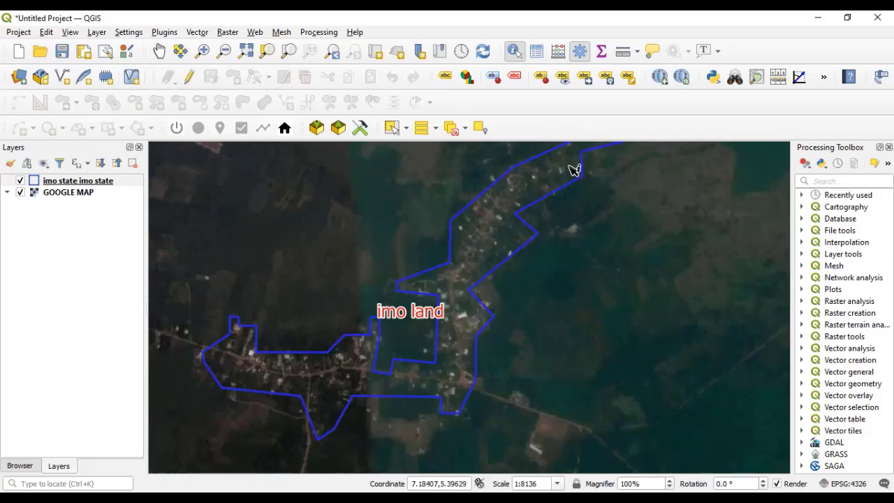
scroll(471, 306, "down", 2)
scroll(482, 276, "up", 3)
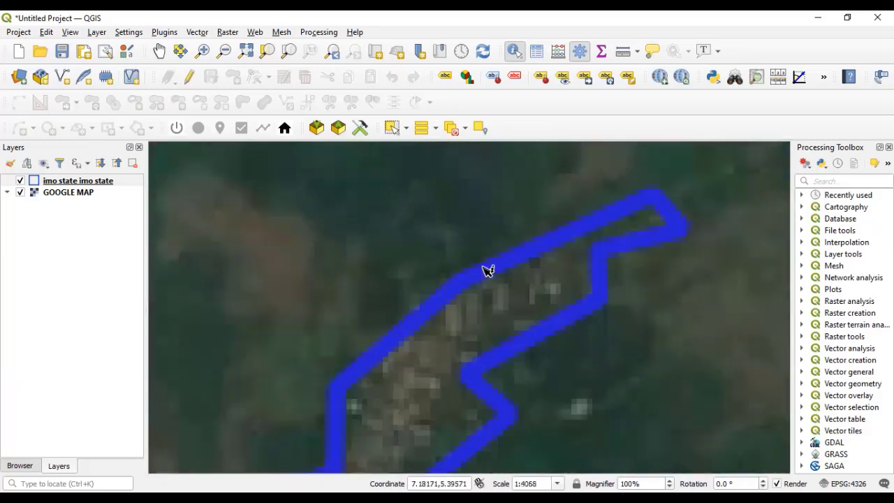
scroll(629, 236, "up", 3)
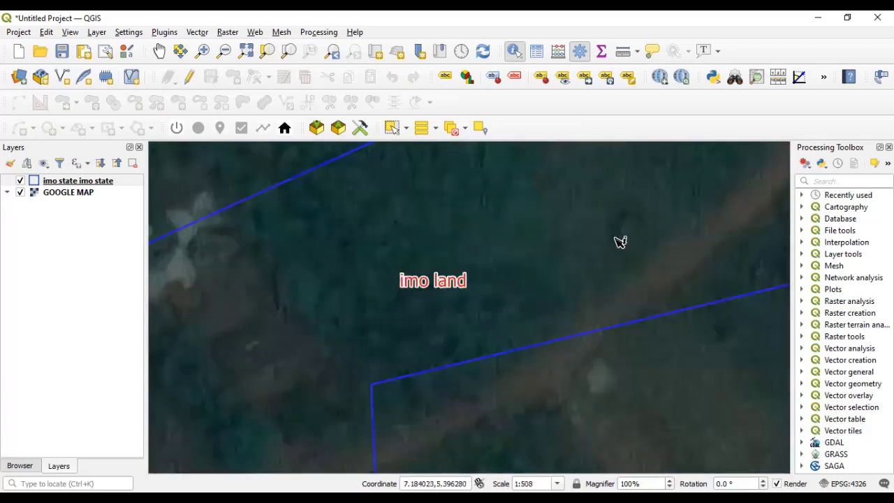
scroll(617, 244, "down", 4)
scroll(583, 281, "up", 1)
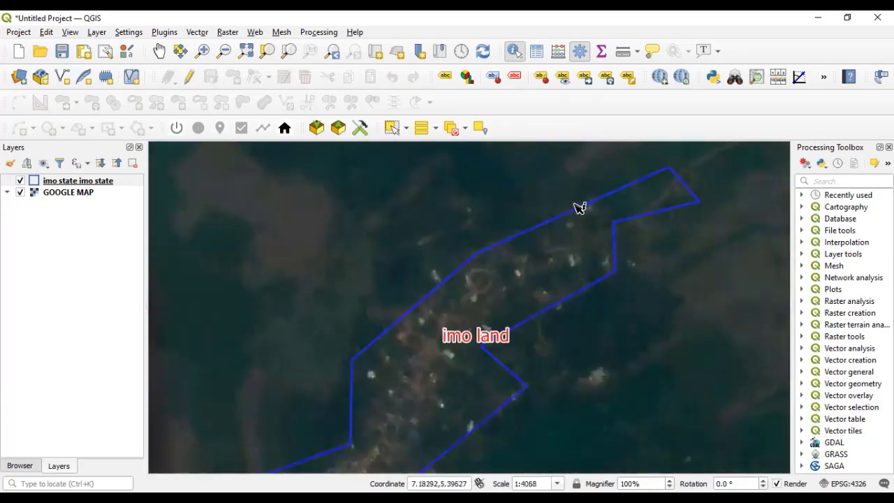
scroll(579, 206, "down", 1)
scroll(525, 306, "up", 1)
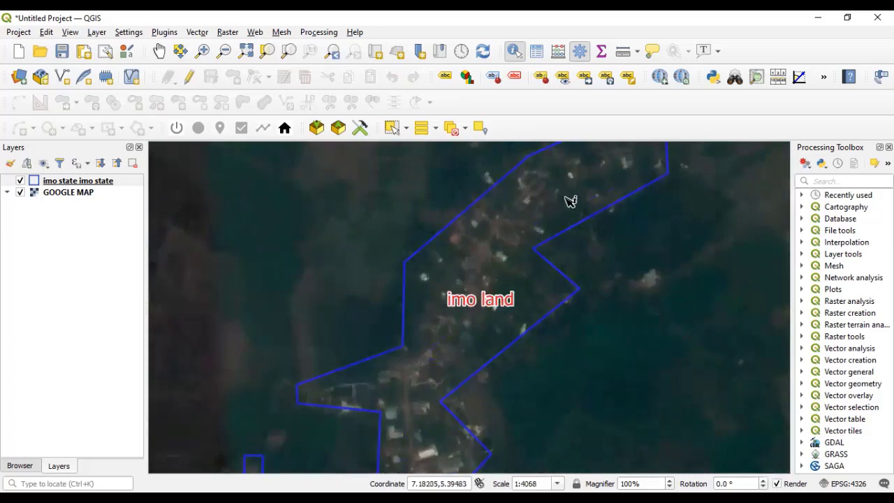
left_click_drag(559, 213, 417, 365)
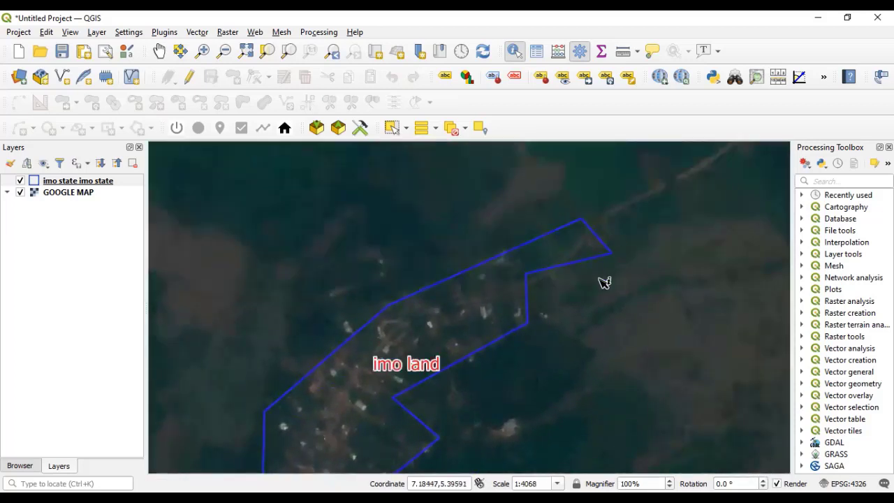
left_click_drag(469, 319, 680, 213)
left_click_drag(591, 291, 650, 148)
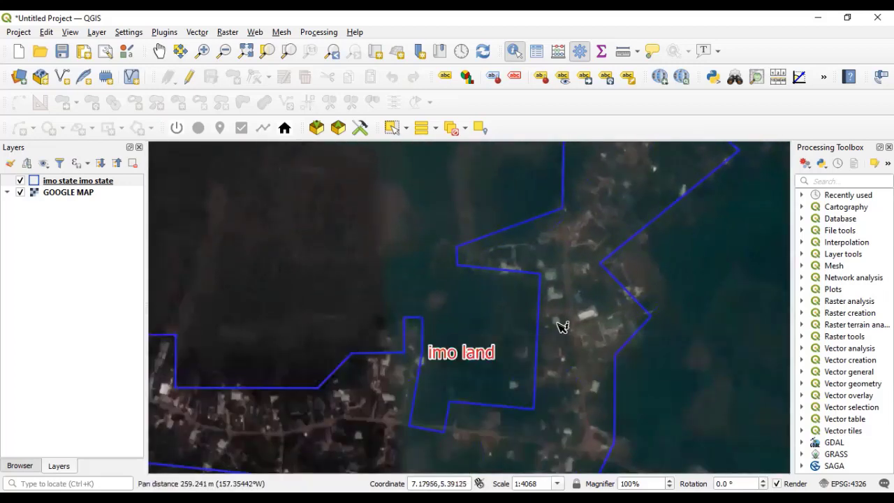
left_click_drag(562, 330, 605, 187)
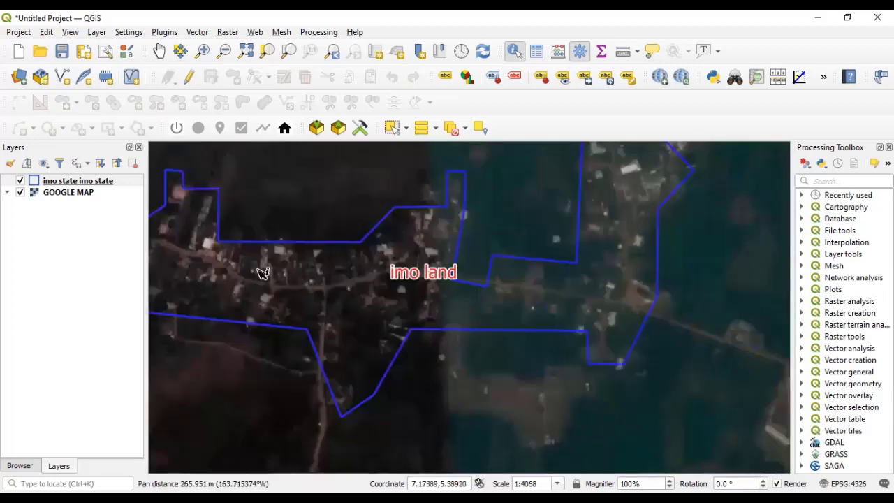
left_click_drag(262, 272, 311, 284)
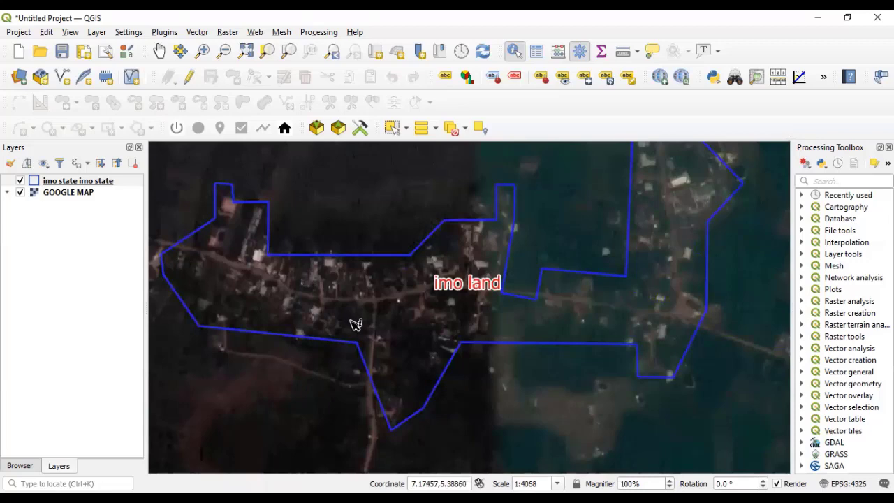
scroll(369, 323, "down", 1)
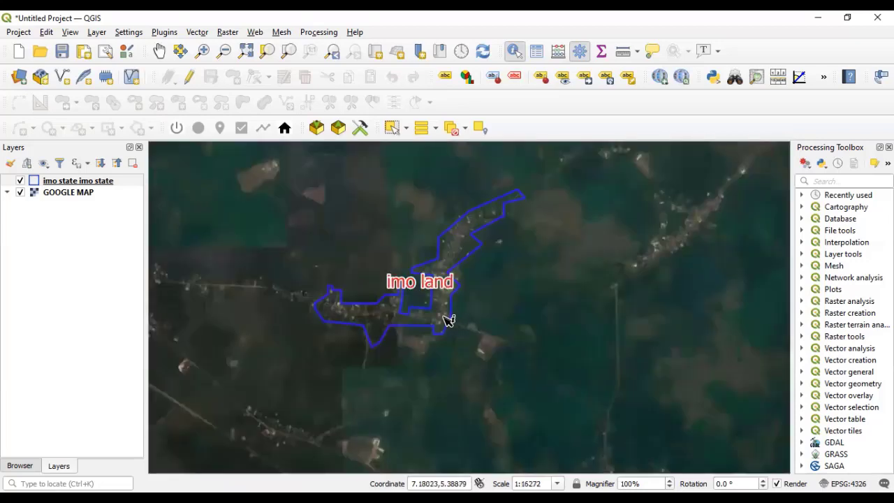
scroll(427, 316, "up", 3)
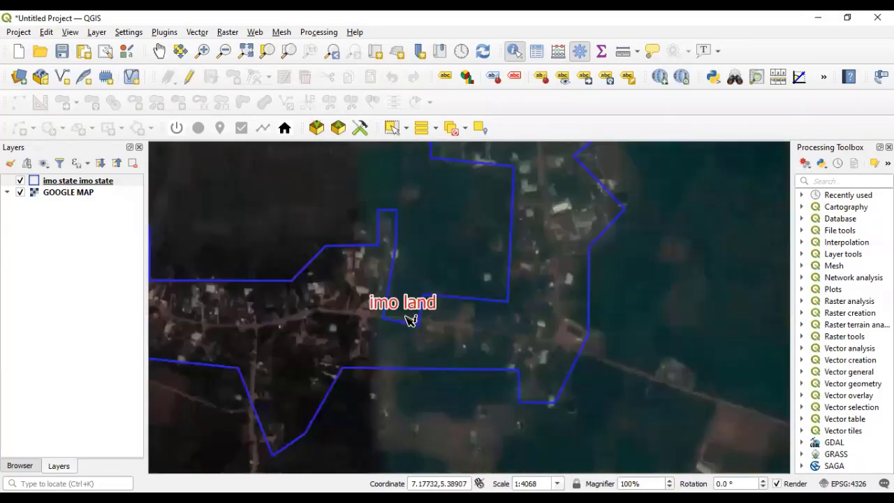